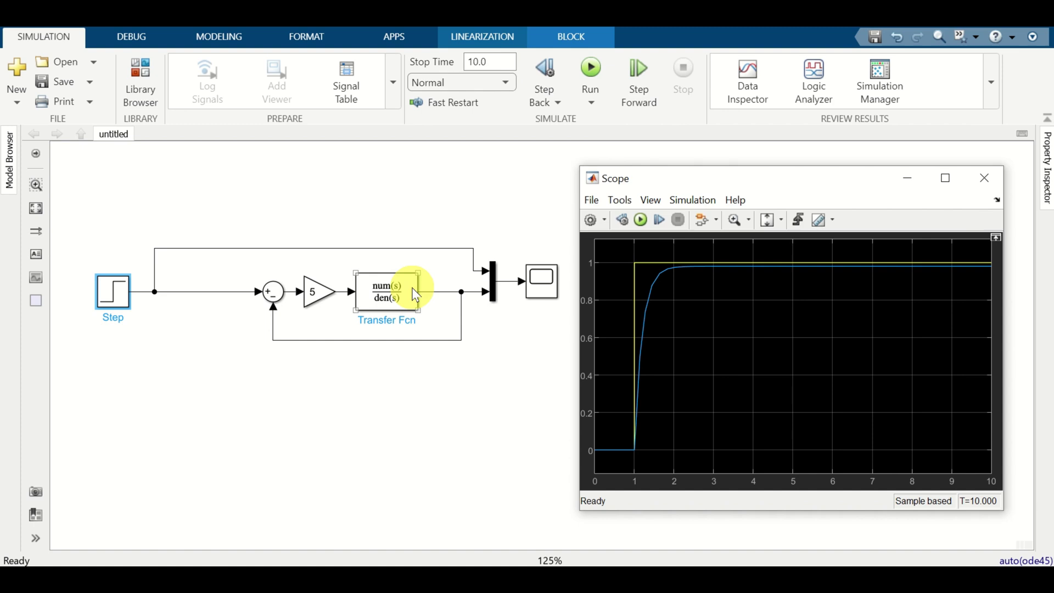
# Step: Open the Scope's step-response plot, then bring the closed-loop model diagram back in front of it
pyautogui.click(542, 301)
pyautogui.doubleClick(543, 301)
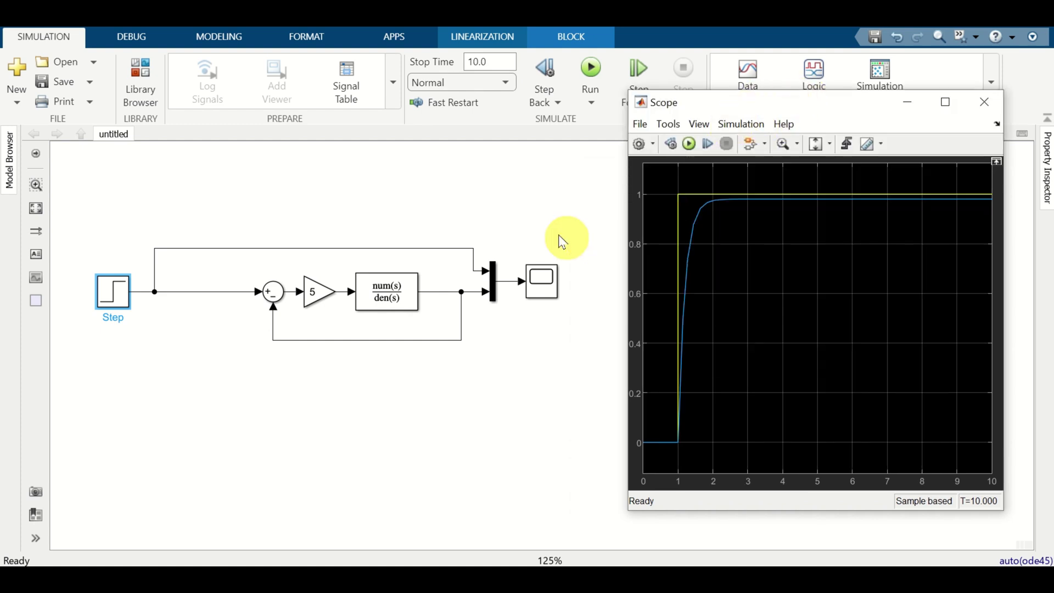
pyautogui.click(423, 181)
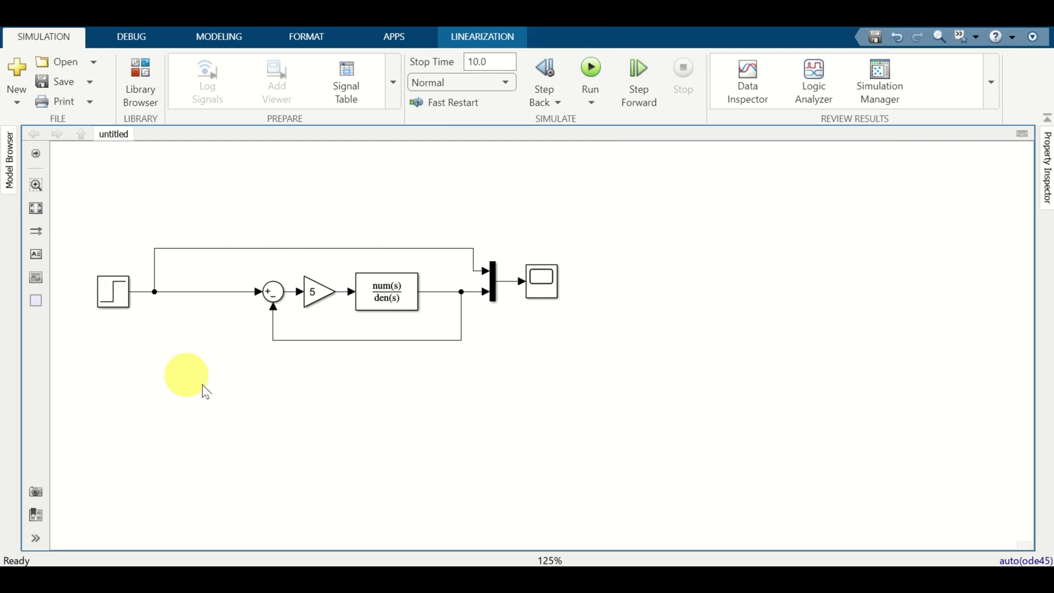
# Step: Open the Scope block's step response and widen its window to enlarge the plot
pyautogui.click(369, 296)
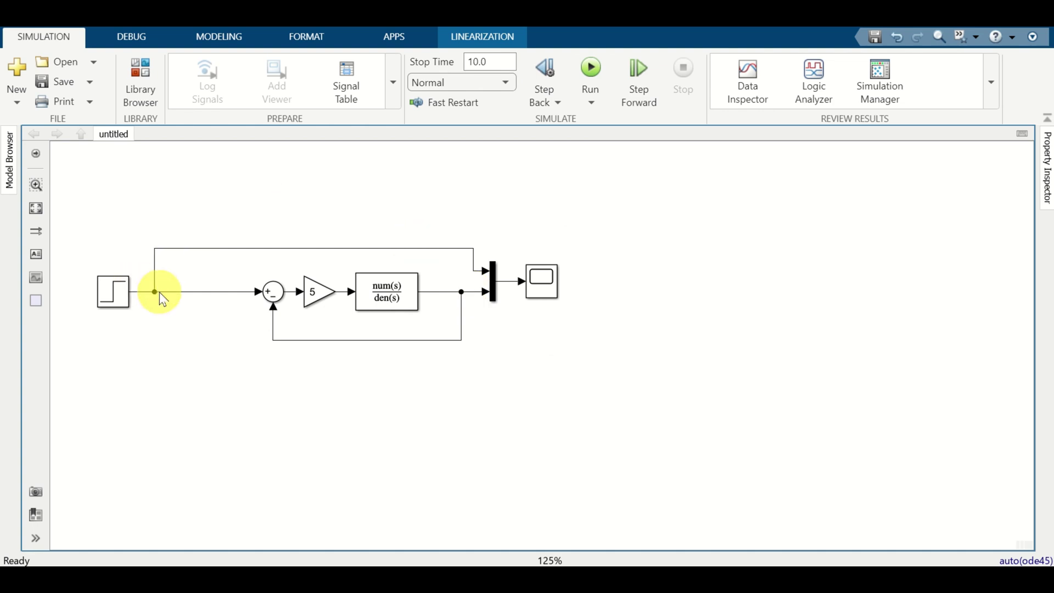
pyautogui.click(549, 285)
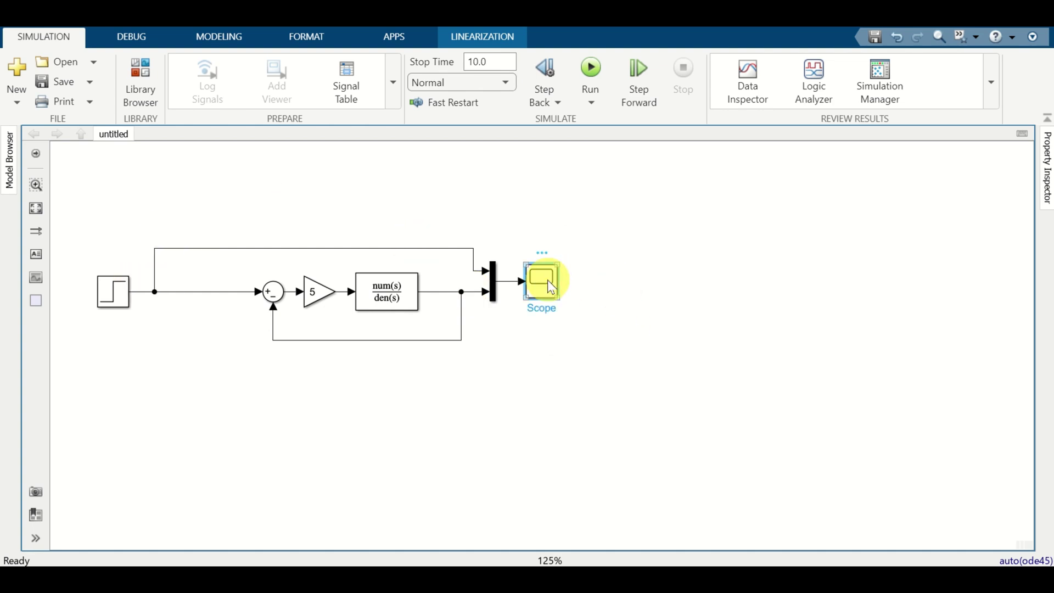
pyautogui.doubleClick(549, 285)
pyautogui.moveTo(629, 278); pyautogui.dragTo(374, 278)
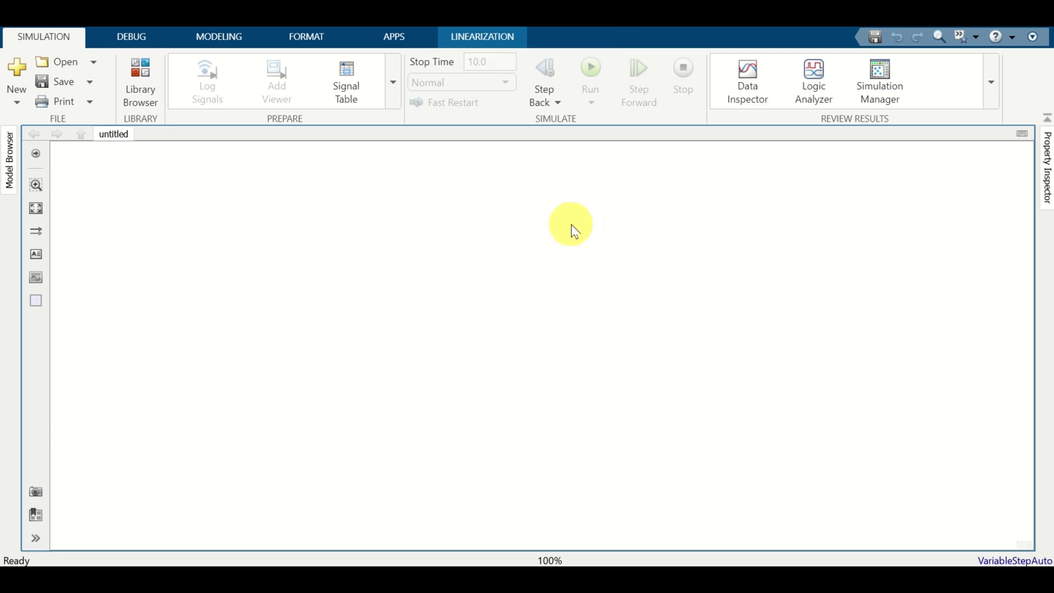
# Step: Insert a Transfer Fcn block through the 'tran' quick search and enlarge it
pyautogui.doubleClick(582, 274)
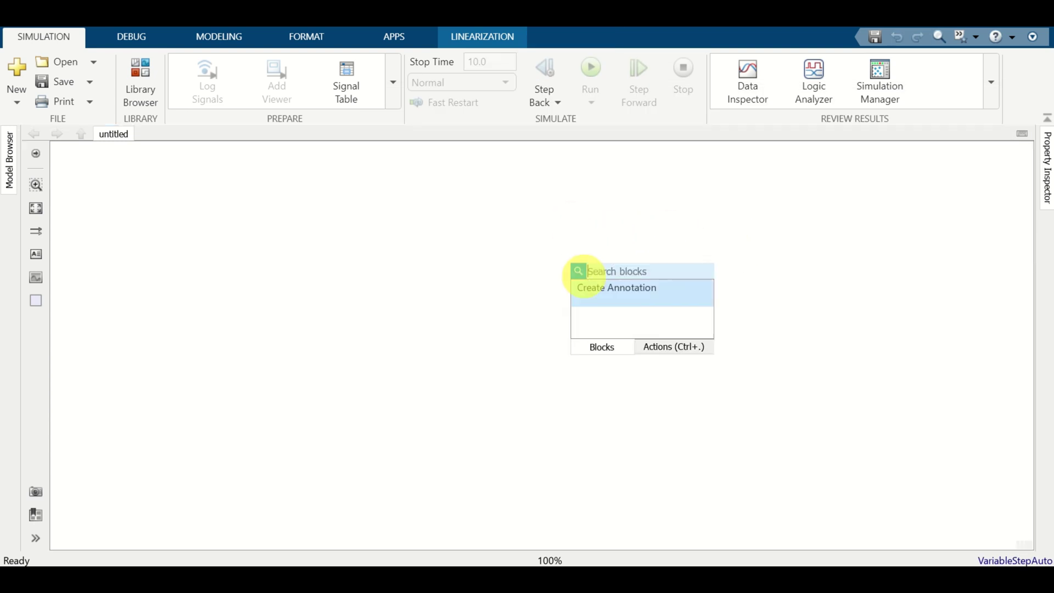
pyautogui.write('tran')
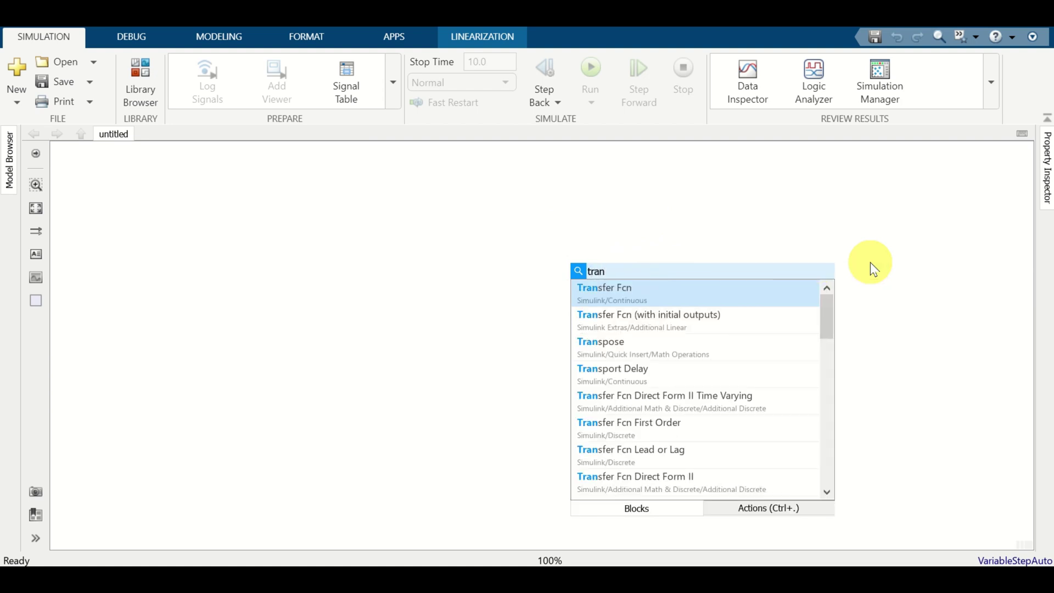
pyautogui.click(674, 295)
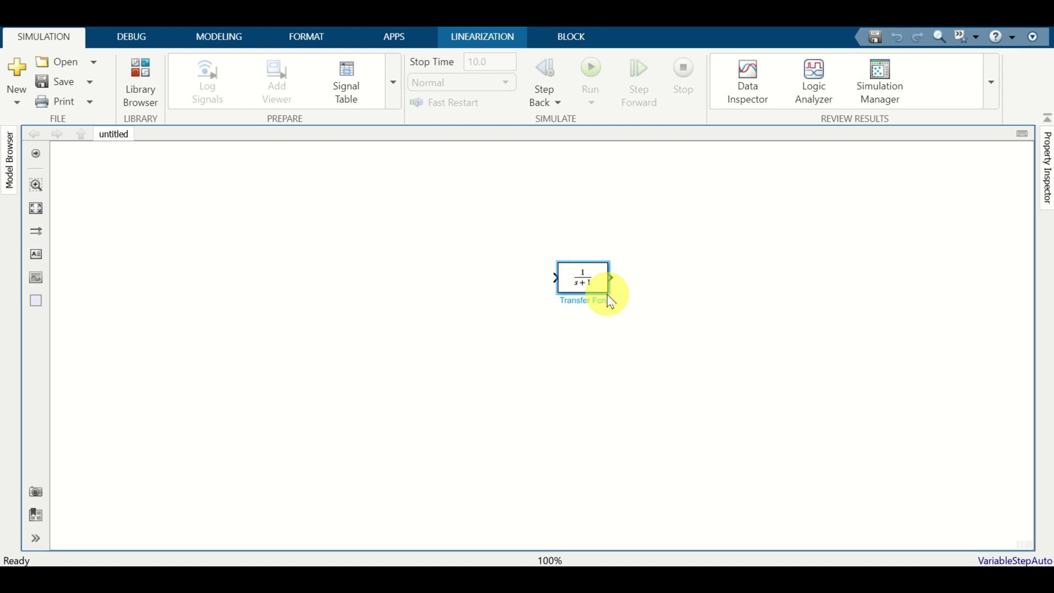
pyautogui.moveTo(609, 295); pyautogui.dragTo(641, 325)
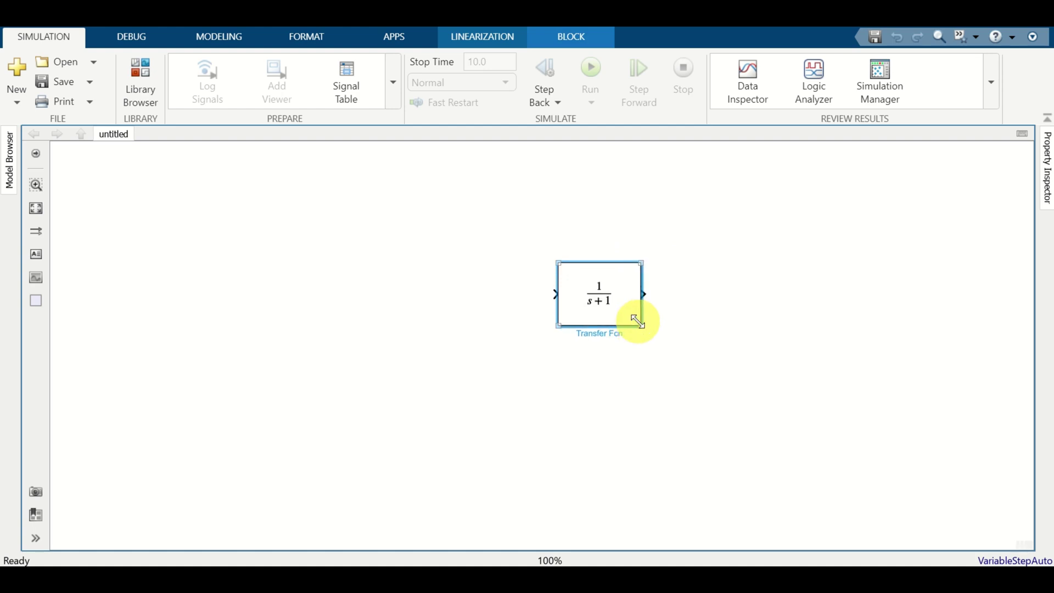
# Step: Set the Transfer Fcn denominator to [1 0.5], giving 1/(s+0.5), and enlarge the block further
pyautogui.doubleClick(609, 312)
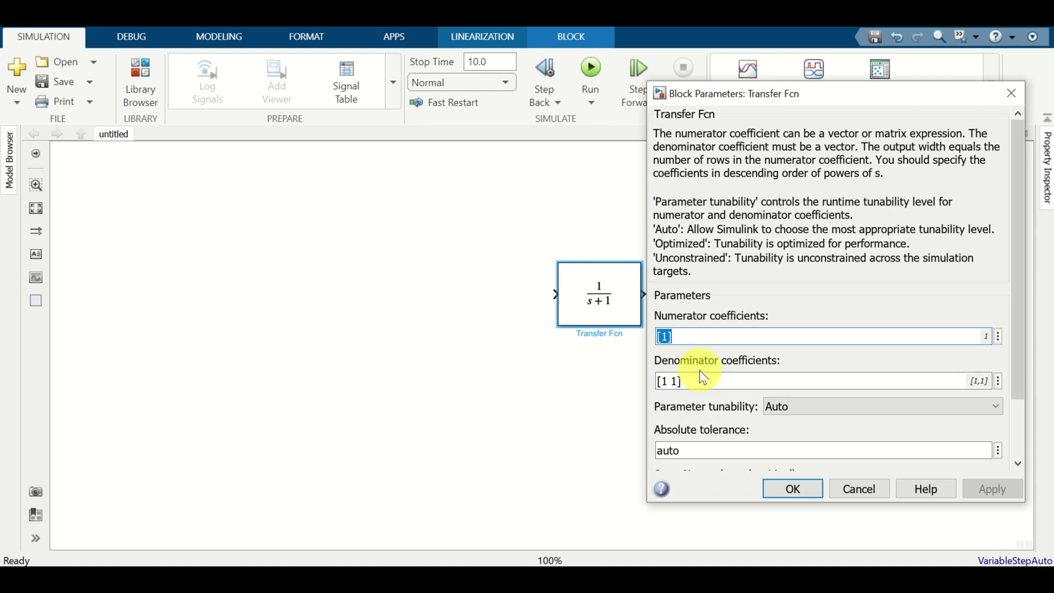
pyautogui.moveTo(657, 381); pyautogui.dragTo(738, 379)
pyautogui.click(674, 381)
pyautogui.press('BackSpace')
pyautogui.write('0.')
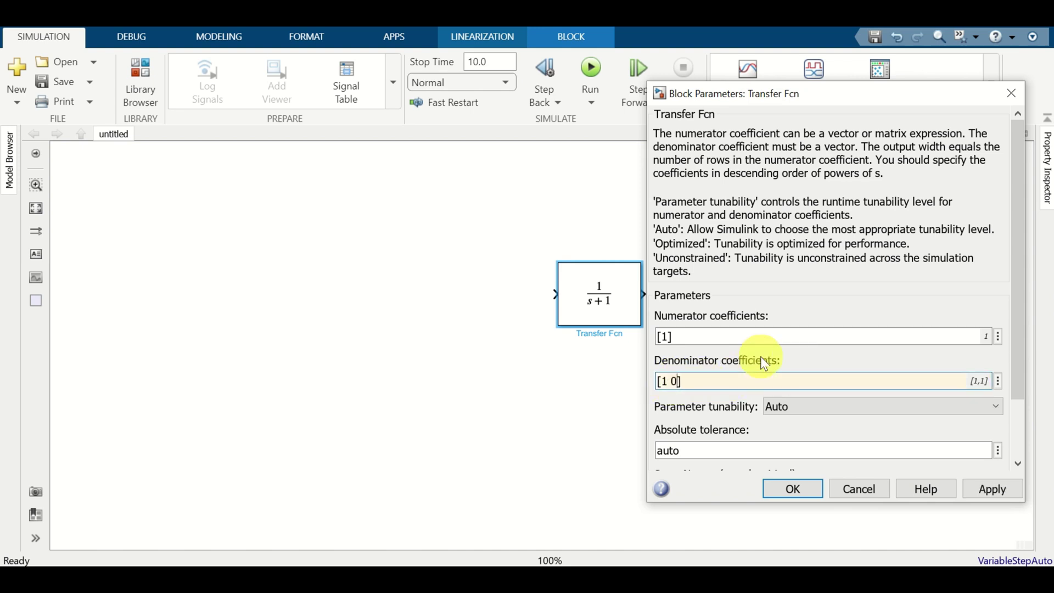
pyautogui.write('5')
pyautogui.click(798, 493)
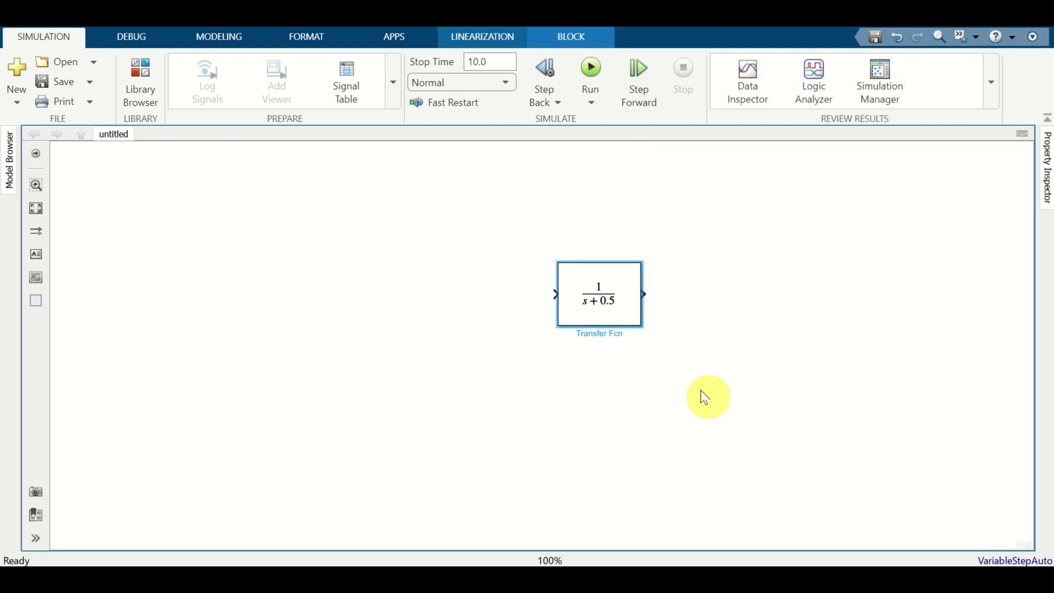
pyautogui.moveTo(641, 325); pyautogui.dragTo(674, 351)
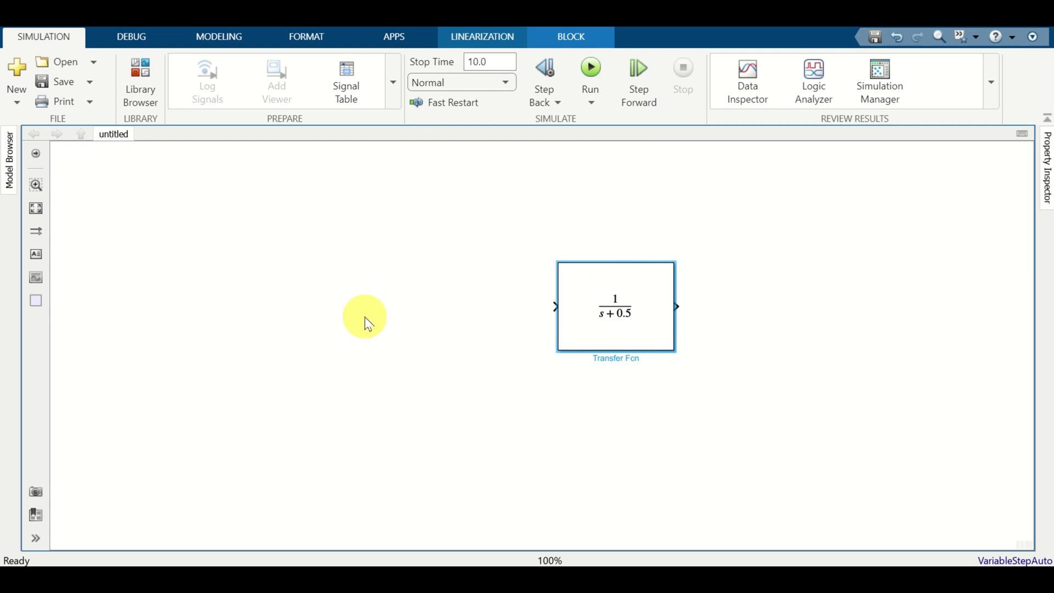
# Step: Insert a Gain block left of the transfer function, align it, and set its gain to 5
pyautogui.doubleClick(350, 316)
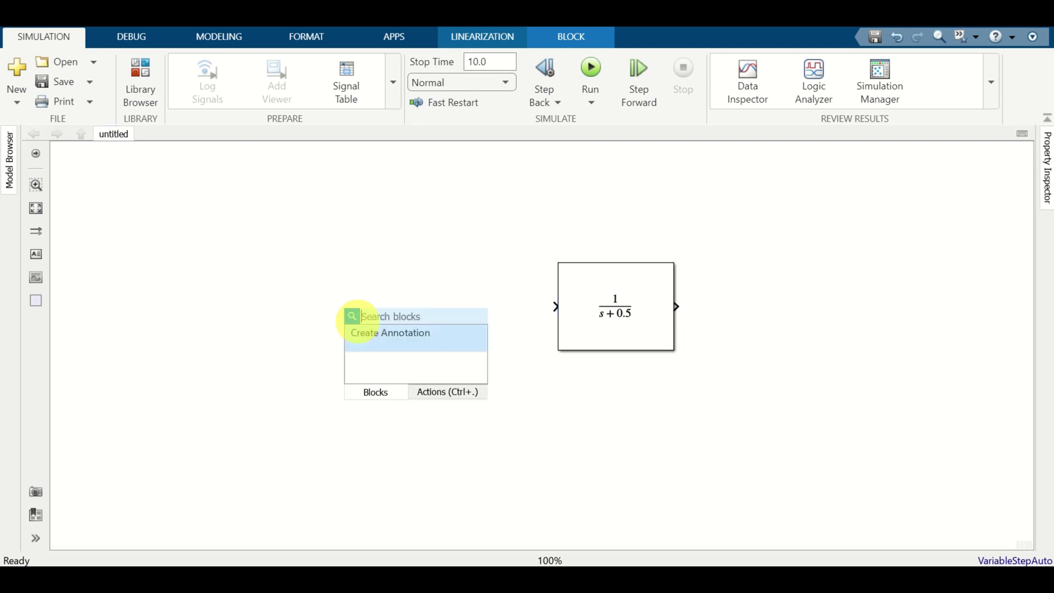
pyautogui.write('gain')
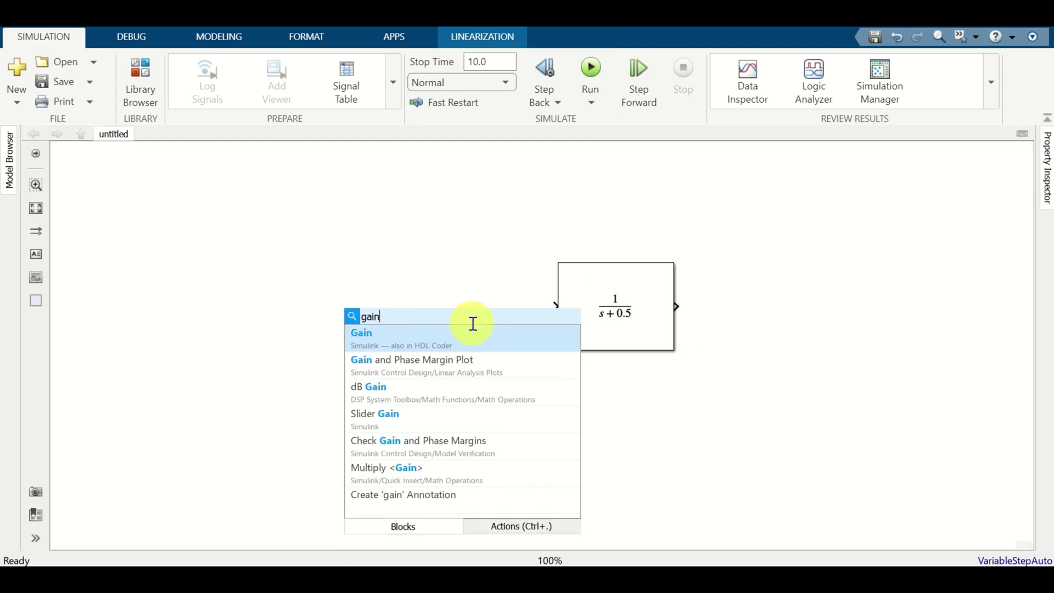
pyautogui.click(441, 344)
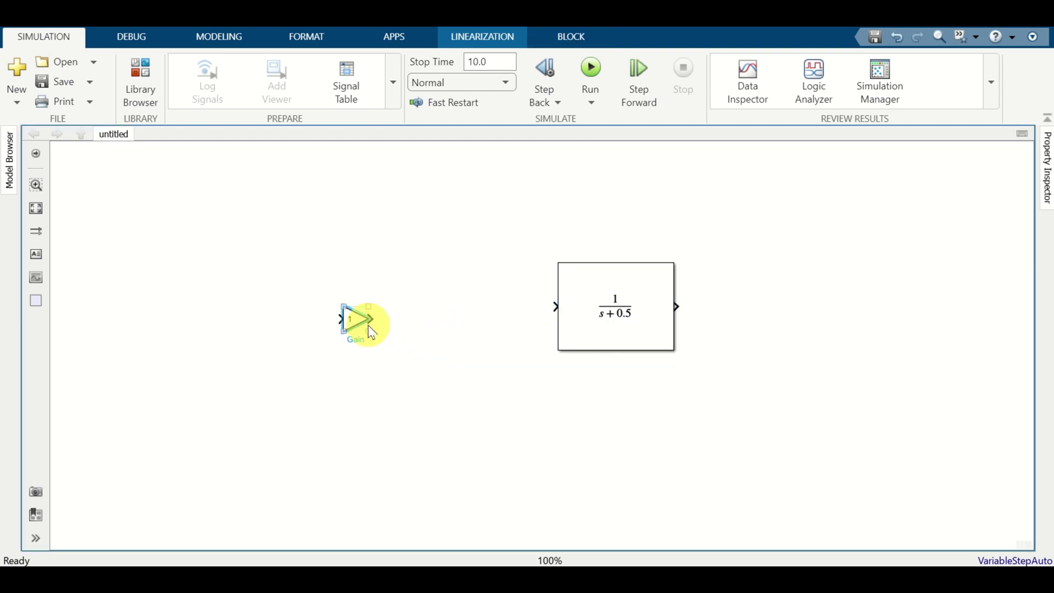
pyautogui.moveTo(365, 331); pyautogui.dragTo(457, 319)
pyautogui.doubleClick(457, 319)
pyautogui.click(561, 284)
pyautogui.press('BackSpace')
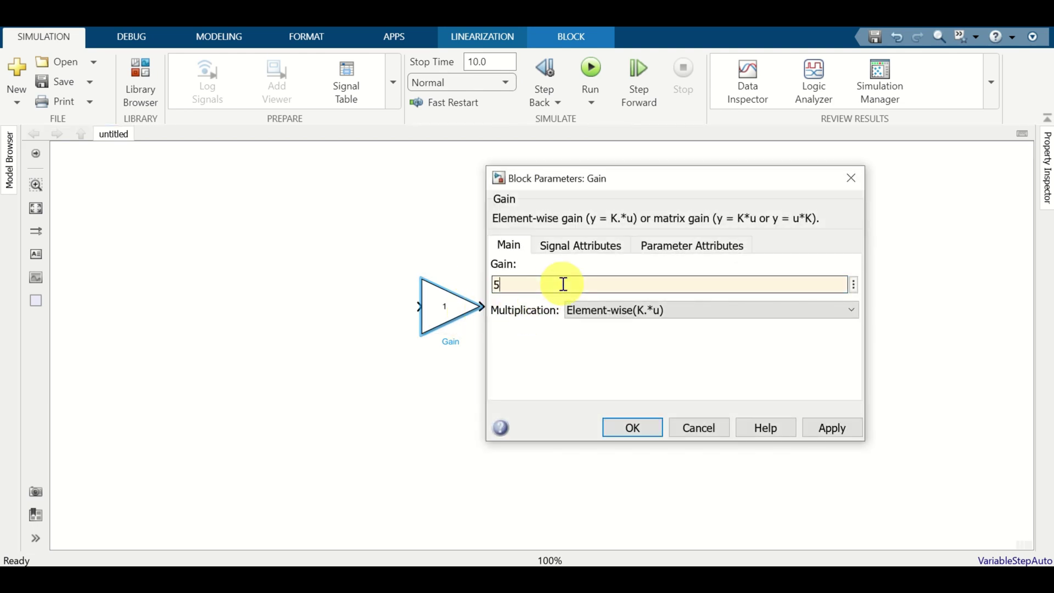
pyautogui.click(641, 426)
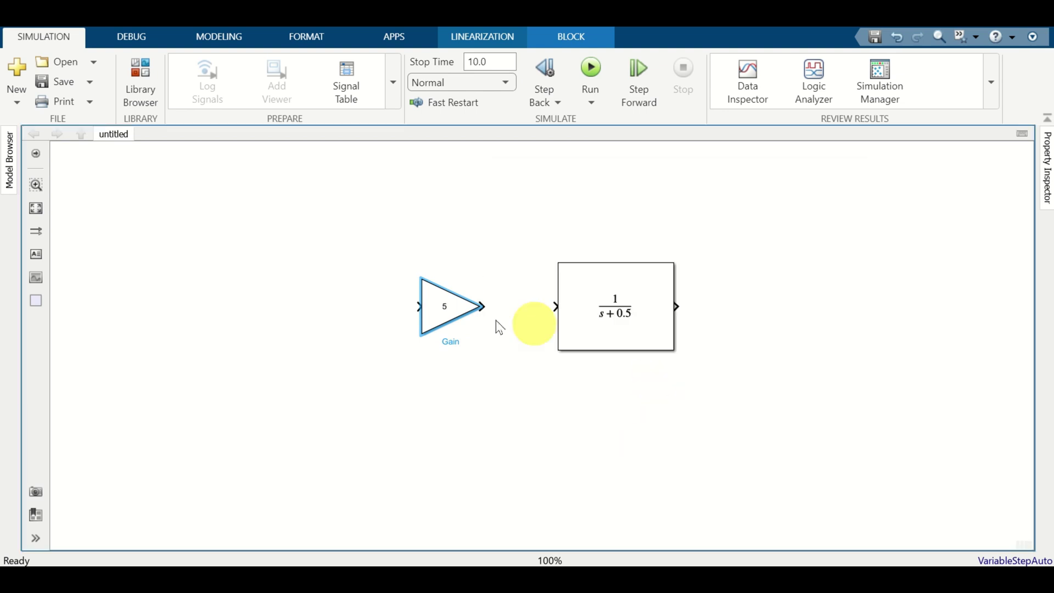
# Step: Insert and enlarge a Sum block, setting its list of signs to |+- so the lower input subtracts
pyautogui.doubleClick(263, 306)
pyautogui.write('sum')
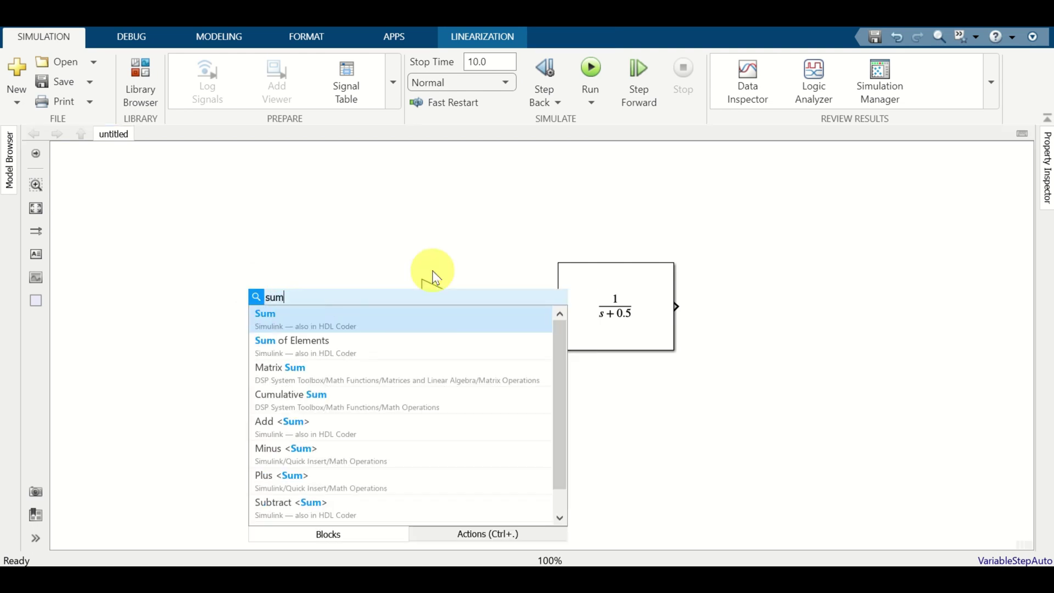
pyautogui.click(394, 320)
pyautogui.click(260, 306)
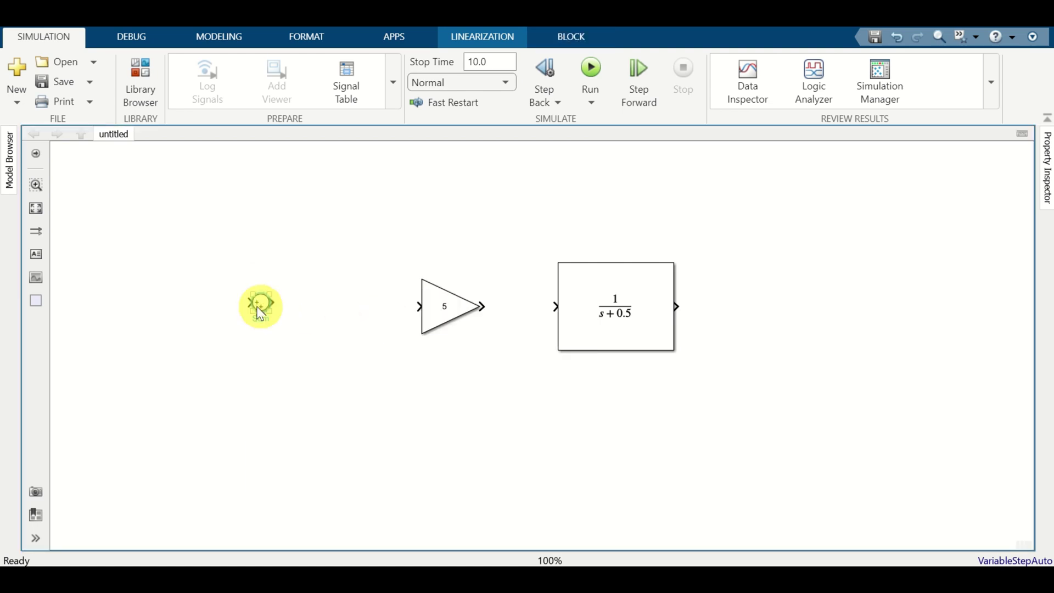
pyautogui.moveTo(270, 310); pyautogui.dragTo(294, 334)
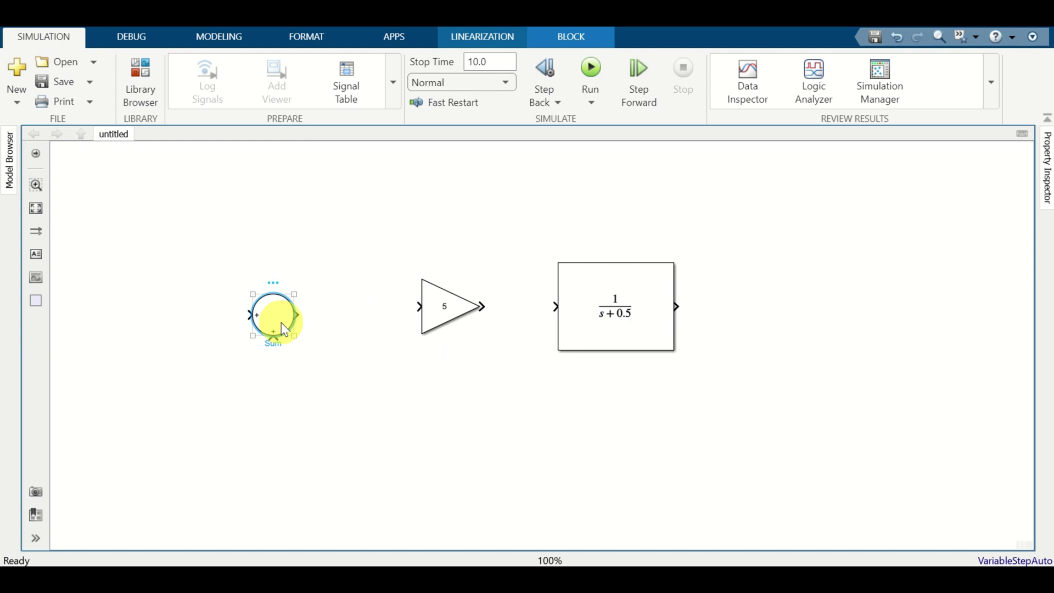
pyautogui.doubleClick(275, 313)
pyautogui.doubleClick(349, 327)
pyautogui.click(373, 327)
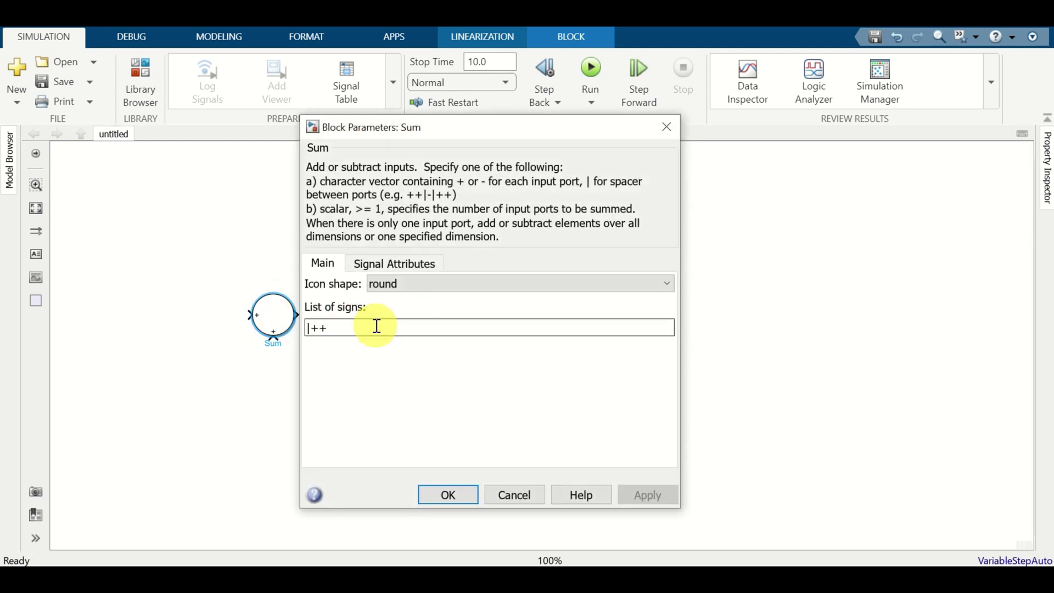
pyautogui.press('BackSpace')
pyautogui.write('-')
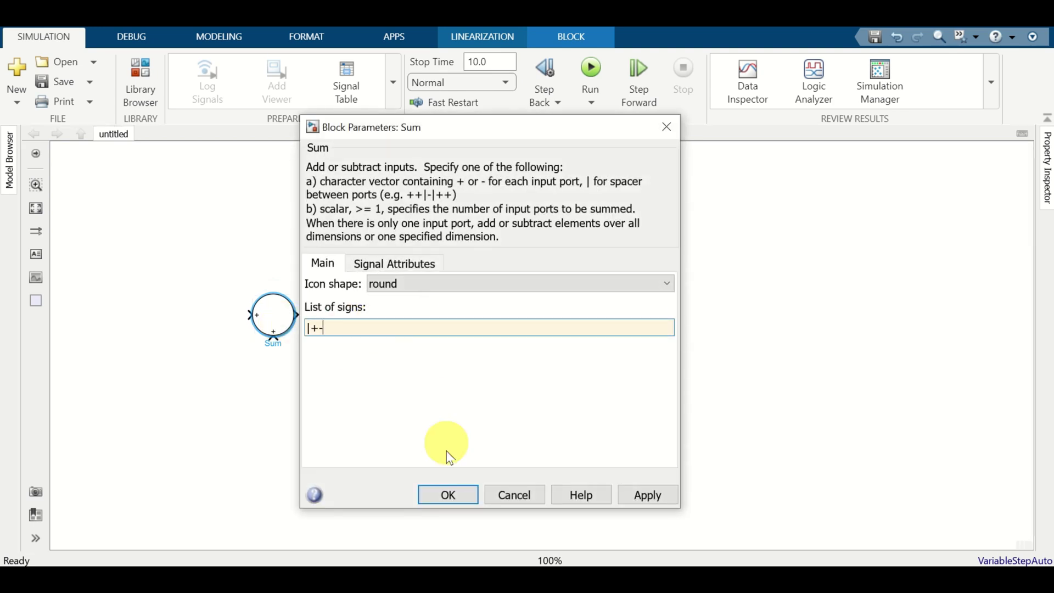
pyautogui.click(452, 501)
# Step: Wire Sum into Gain, Gain into Transfer Fcn, and feed the plant output back to Sum's minus input
pyautogui.moveTo(273, 318); pyautogui.dragTo(283, 310)
pyautogui.click(325, 308)
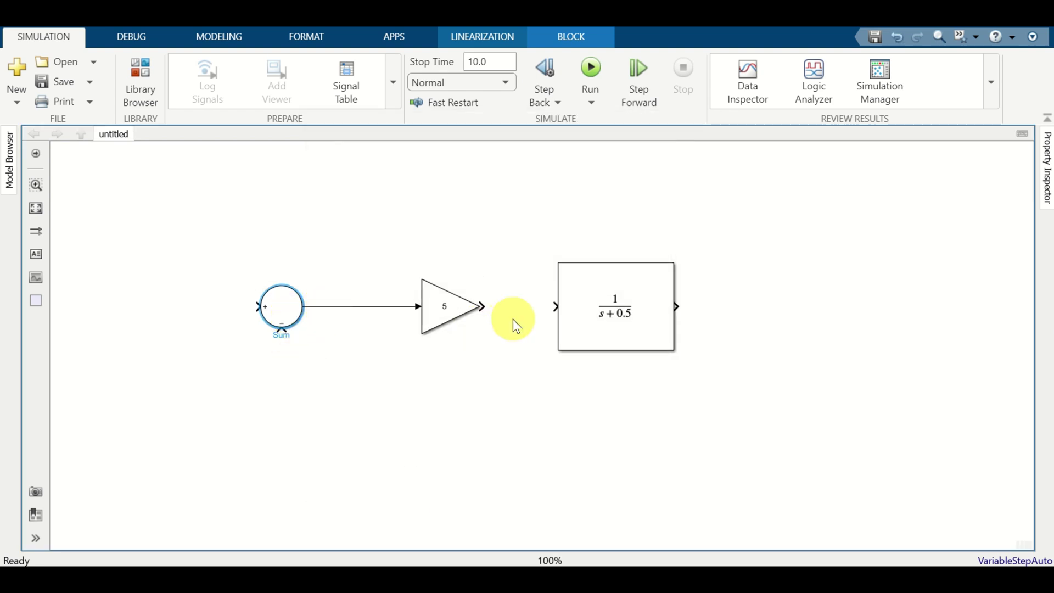
pyautogui.moveTo(481, 307); pyautogui.dragTo(568, 309)
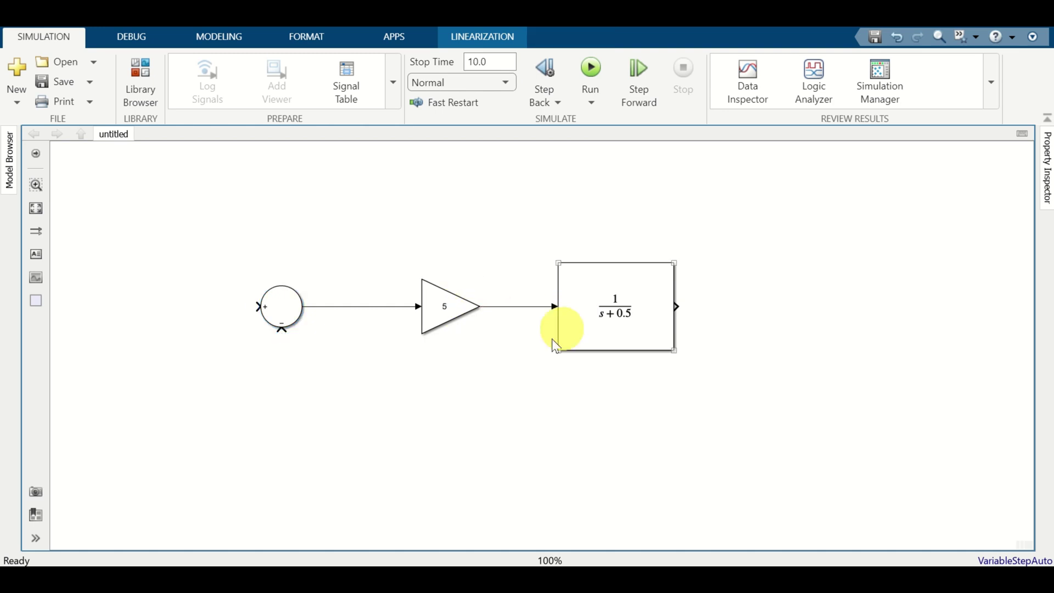
pyautogui.moveTo(676, 306)
pyautogui.mouseDown()
pyautogui.moveTo(800, 442)
pyautogui.moveTo(315, 412)
pyautogui.moveTo(280, 321)
pyautogui.mouseUp()
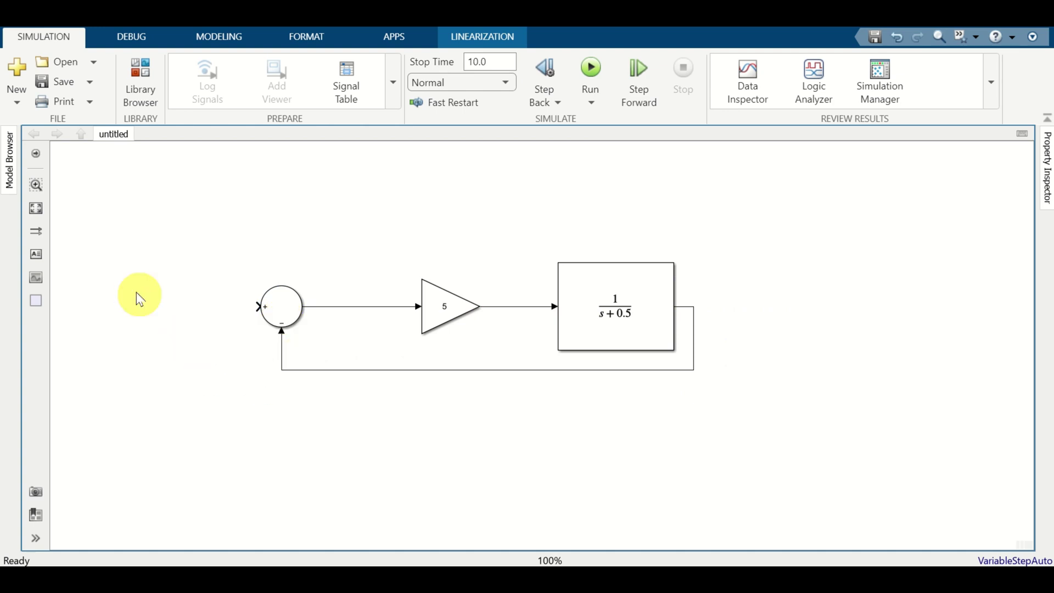
# Step: Insert a Step block left of the Sum and set its step time to 0
pyautogui.doubleClick(114, 322)
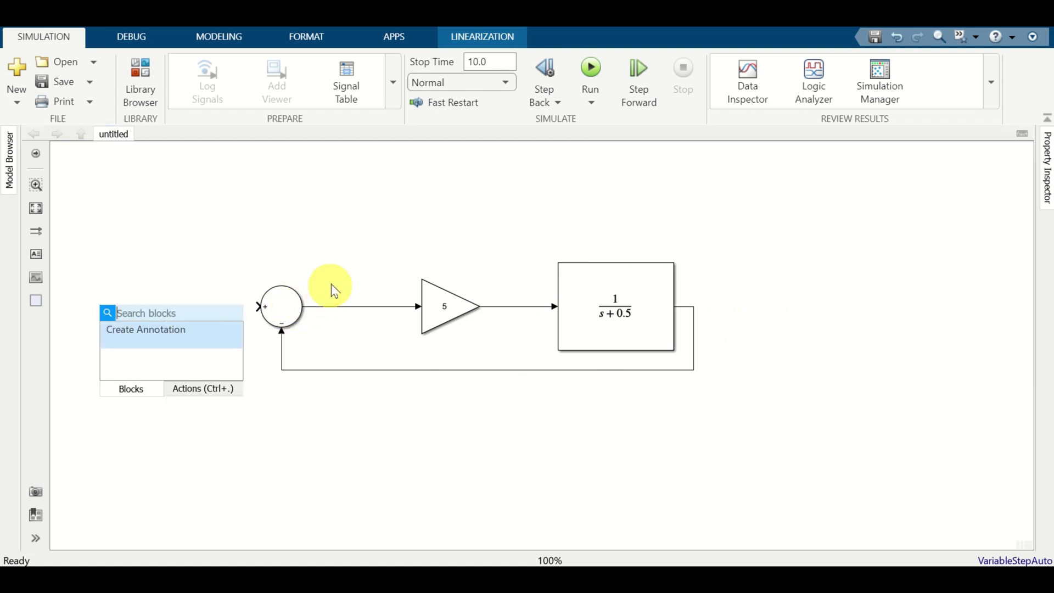
pyautogui.write('step')
pyautogui.click(144, 333)
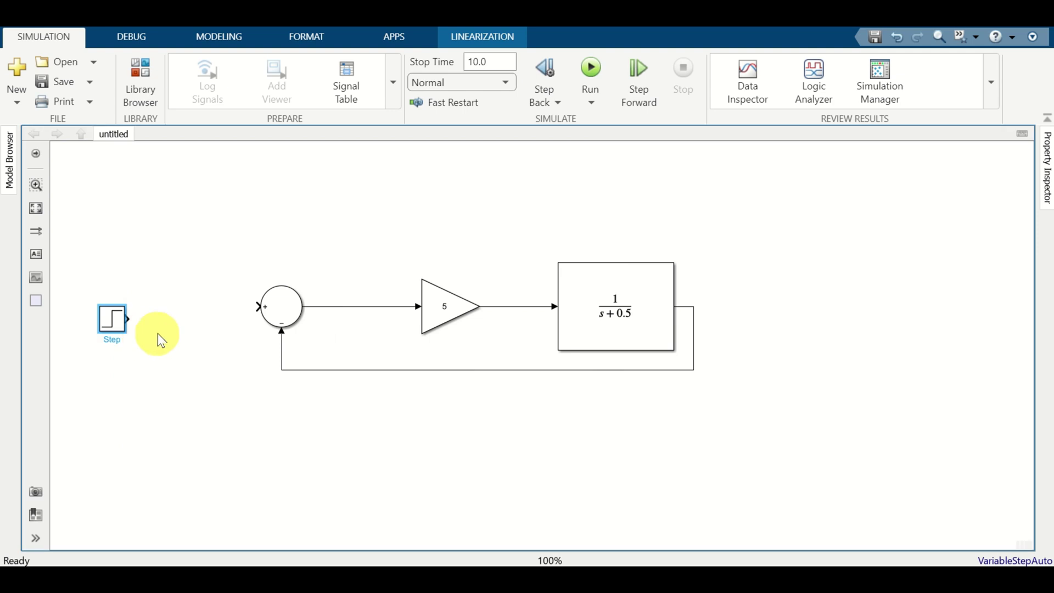
pyautogui.moveTo(119, 319); pyautogui.dragTo(152, 305)
pyautogui.doubleClick(146, 311)
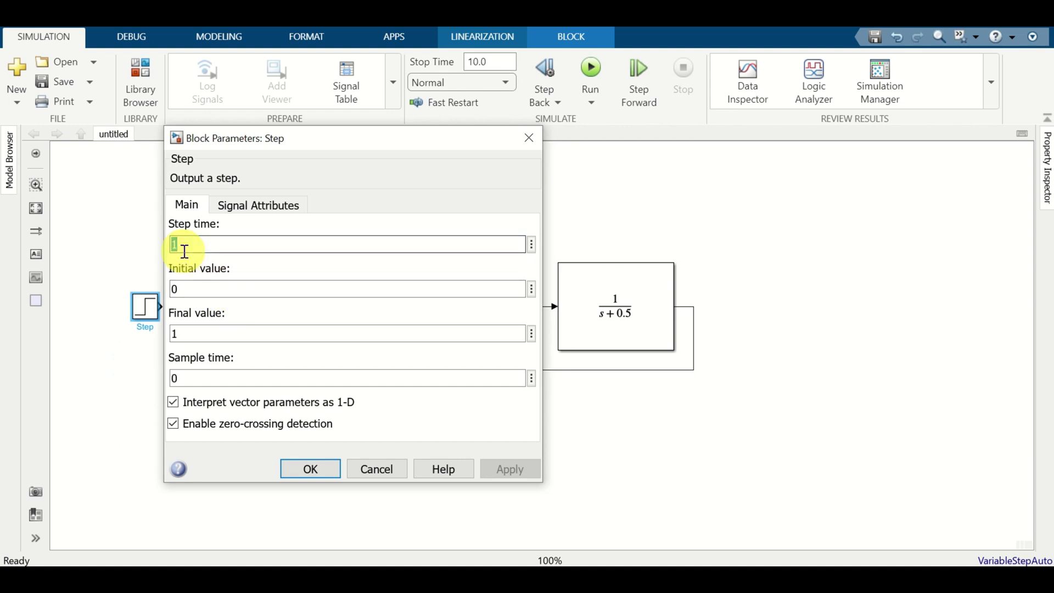
pyautogui.write('0')
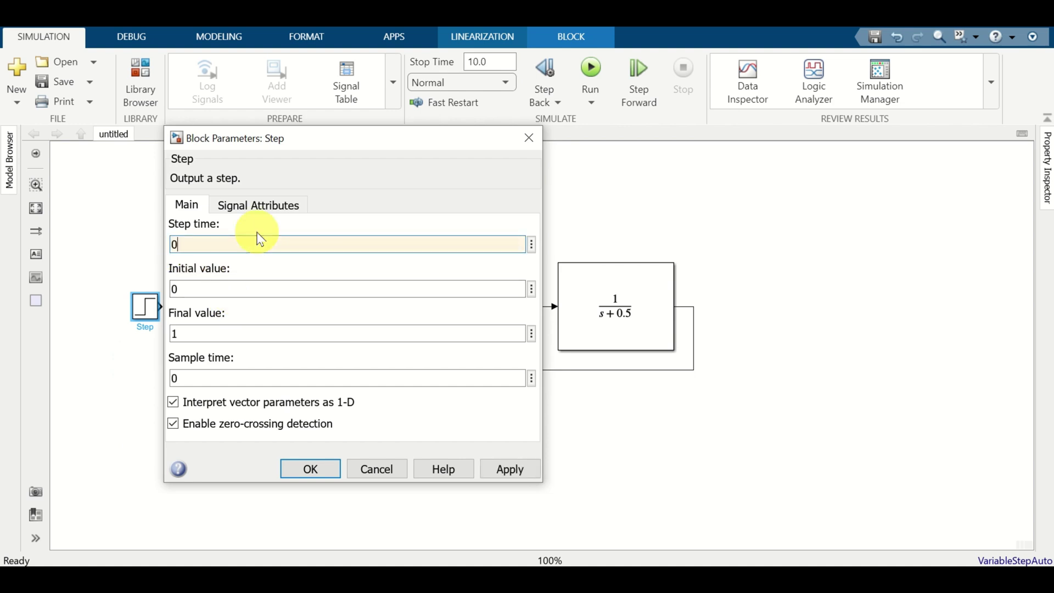
pyautogui.click(296, 469)
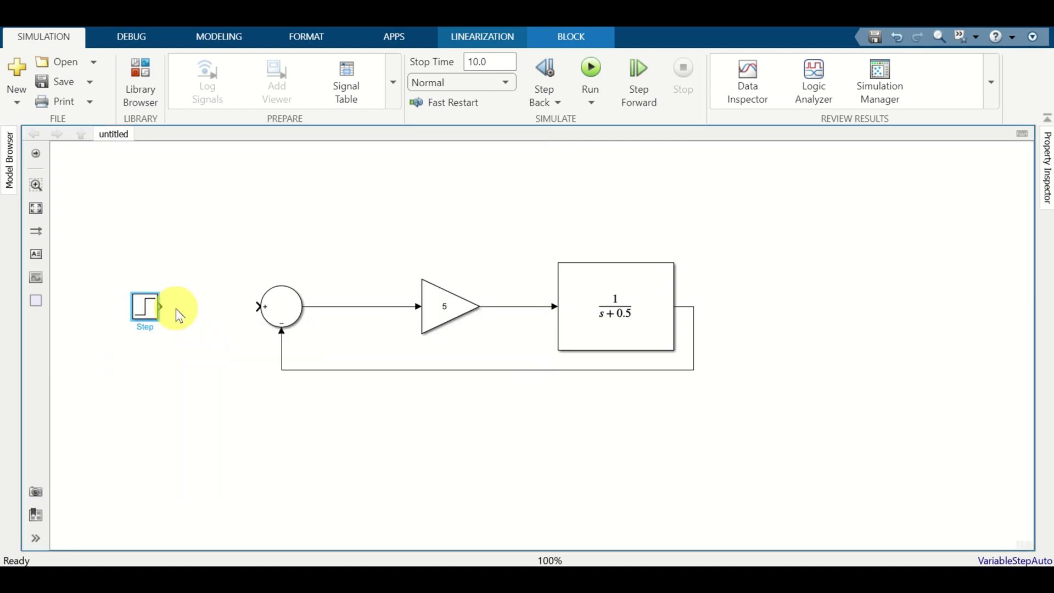
# Step: Connect the Step output to the Sum's plus input and move the Step block closer to the junction
pyautogui.moveTo(164, 306); pyautogui.dragTo(261, 307)
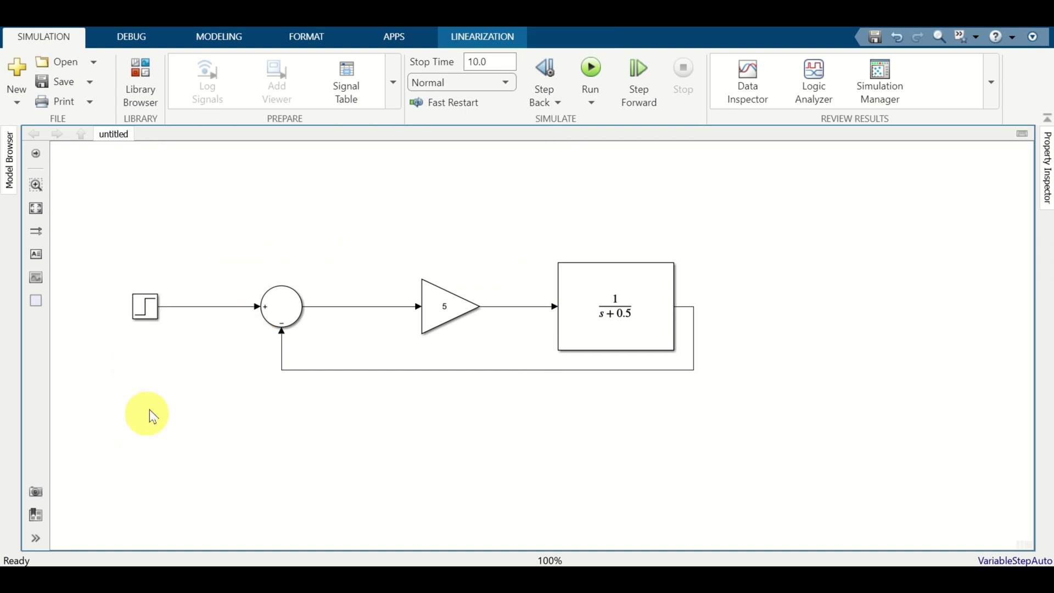
pyautogui.click(147, 309)
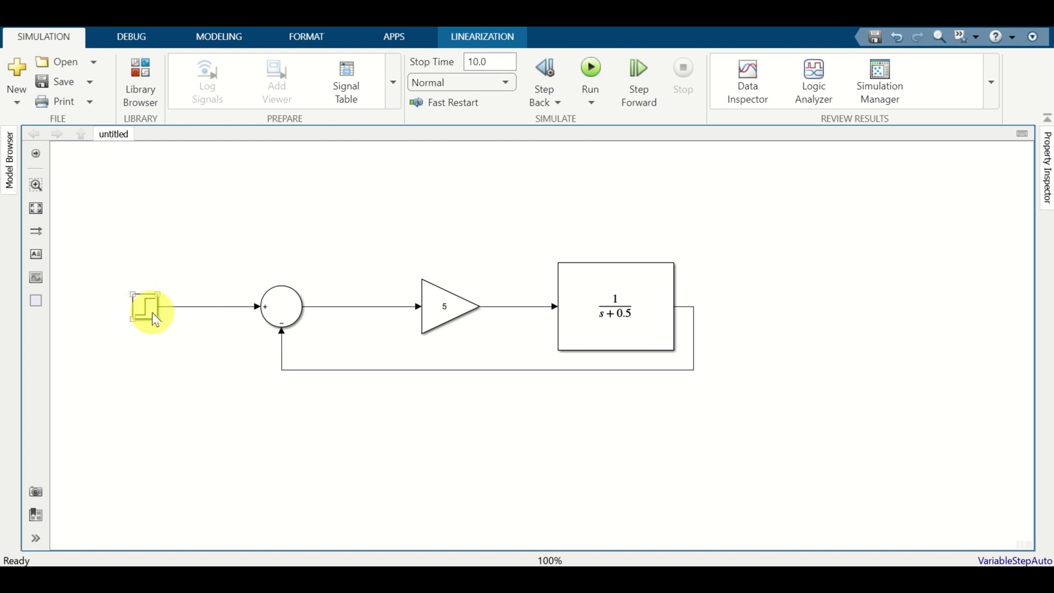
pyautogui.moveTo(145, 309); pyautogui.dragTo(195, 327)
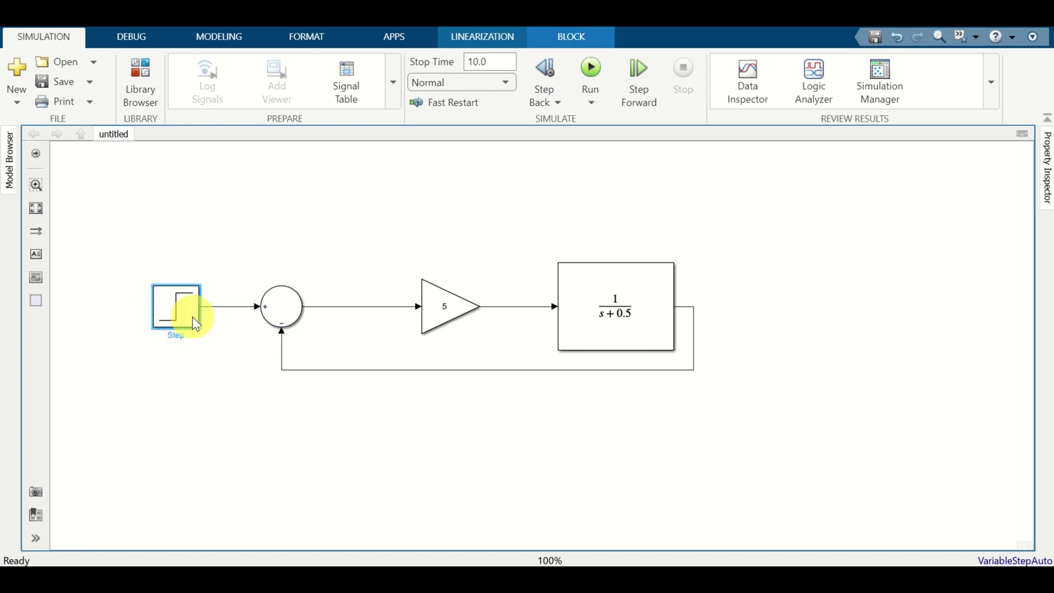
pyautogui.doubleClick(749, 219)
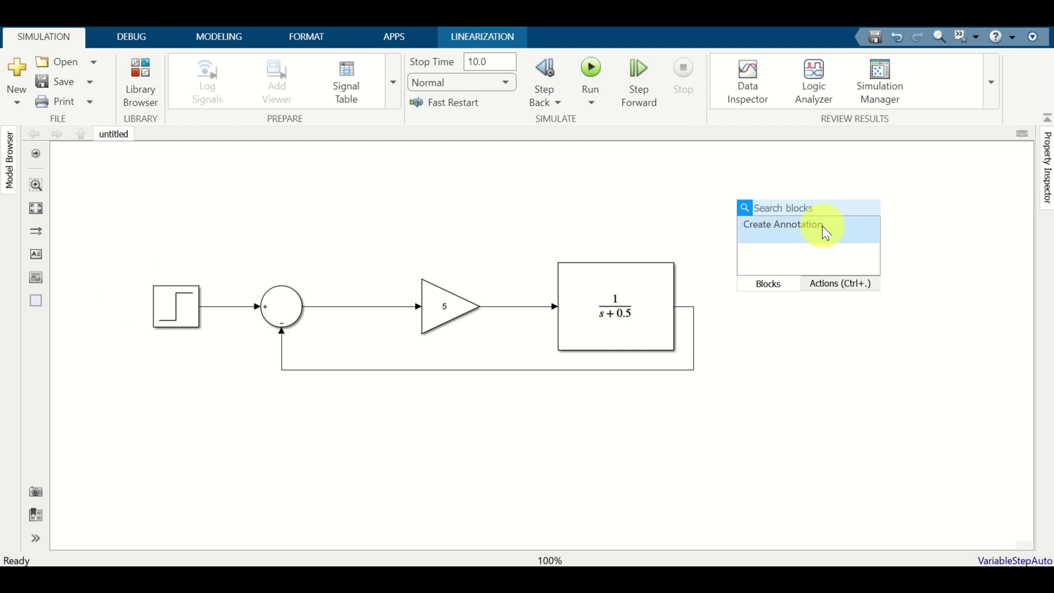
# Step: Place a Mux right of the plant and wire the step signal and plant output into its two inputs
pyautogui.write('mux')
pyautogui.click(823, 226)
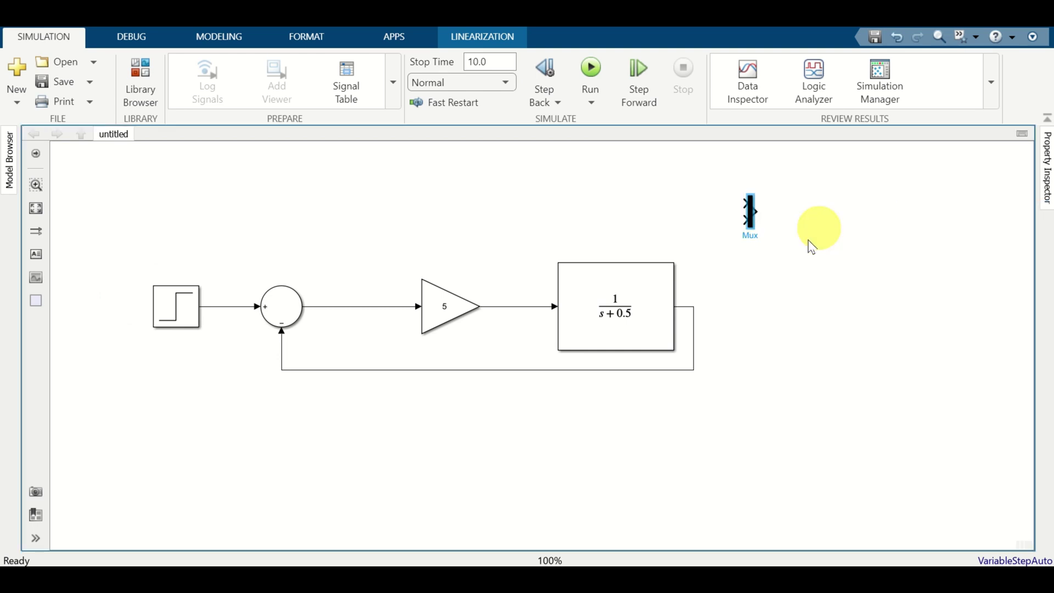
pyautogui.click(754, 223)
pyautogui.moveTo(754, 222); pyautogui.dragTo(834, 306)
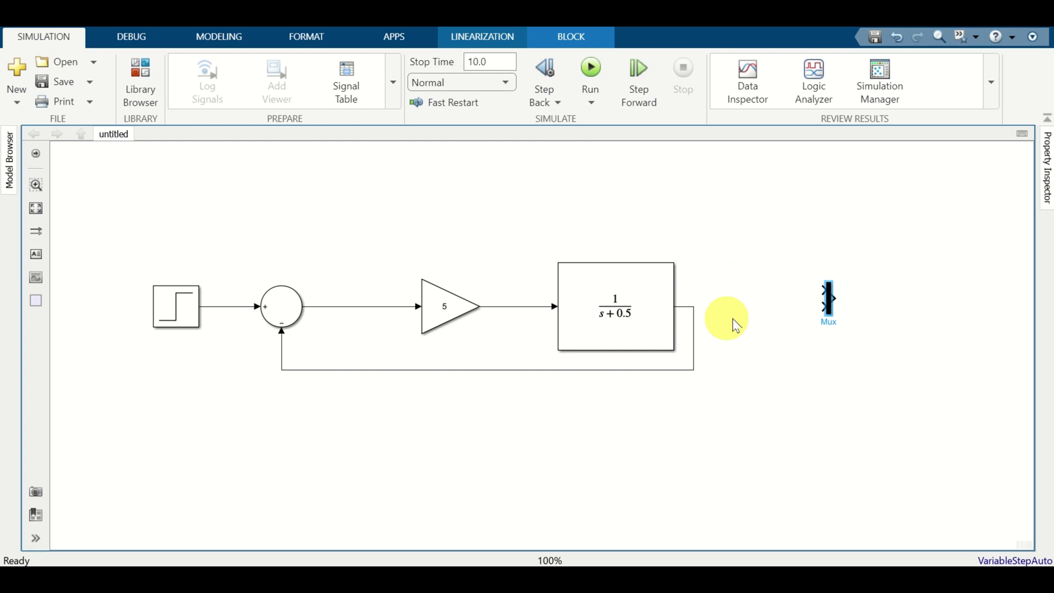
pyautogui.moveTo(822, 290); pyautogui.dragTo(223, 330)
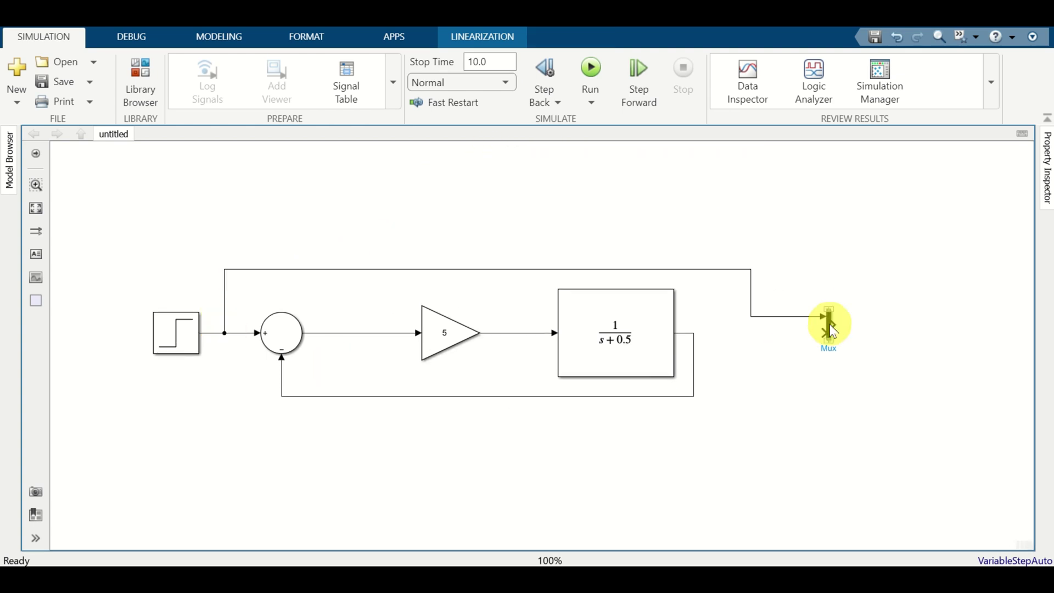
pyautogui.moveTo(822, 332); pyautogui.dragTo(693, 334)
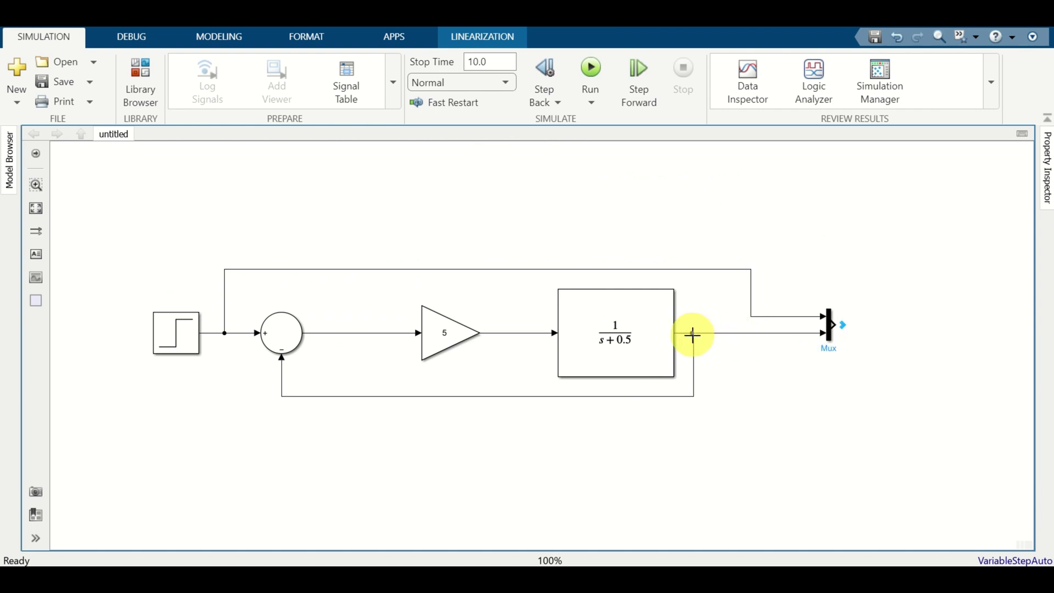
# Step: Add a Scope block beside the Mux and connect the Mux output to it
pyautogui.doubleClick(923, 328)
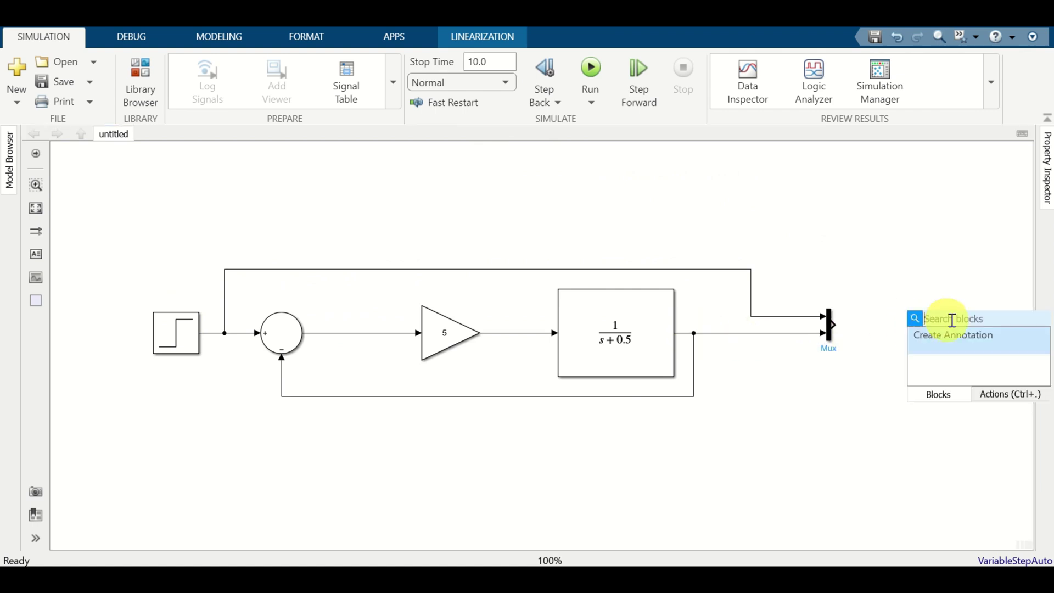
pyautogui.write('scope')
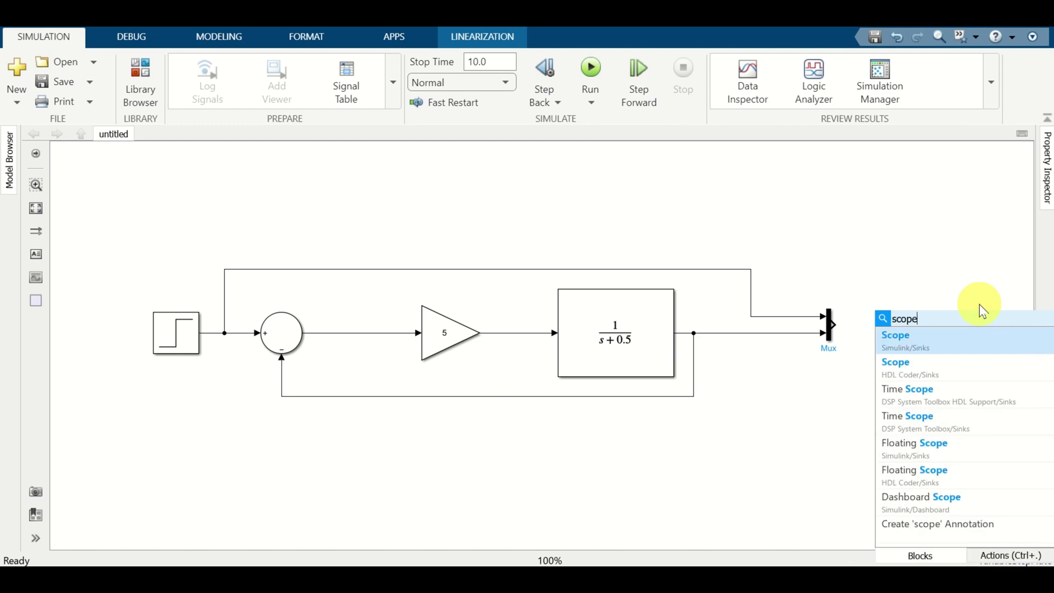
pyautogui.click(998, 346)
pyautogui.moveTo(928, 330); pyautogui.dragTo(936, 333)
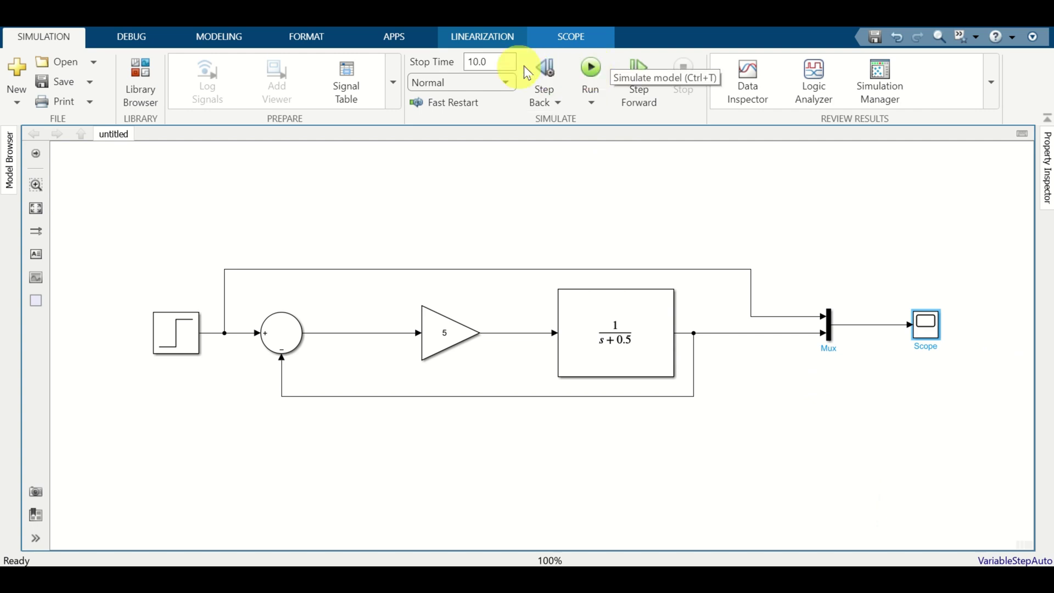
# Step: Look through the toolstrip tabs, then run the simulation from the Simulation tab
pyautogui.click(571, 35)
pyautogui.click(484, 38)
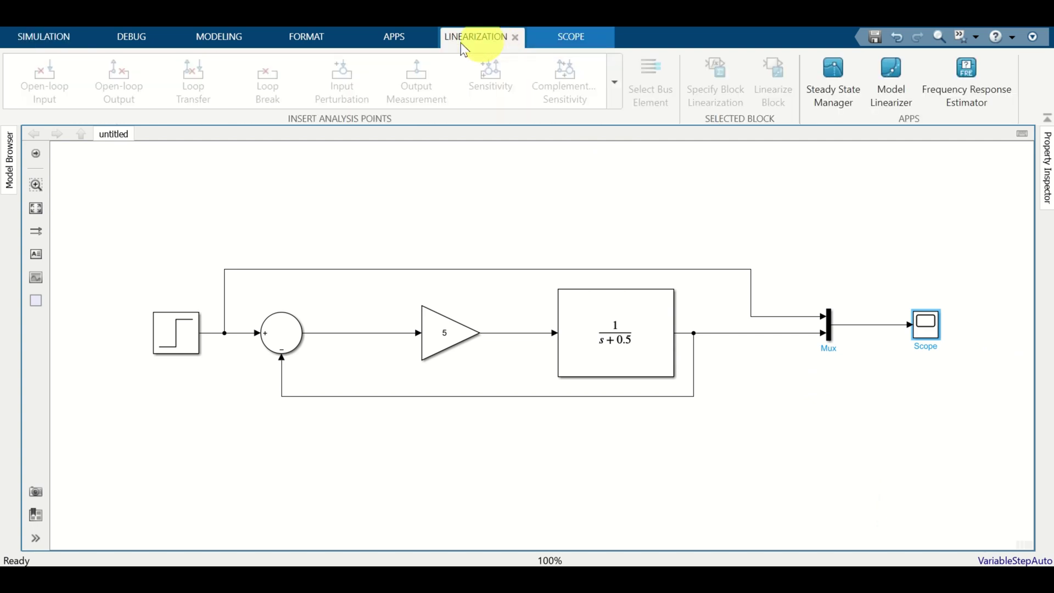
pyautogui.click(405, 43)
pyautogui.click(318, 46)
pyautogui.click(242, 48)
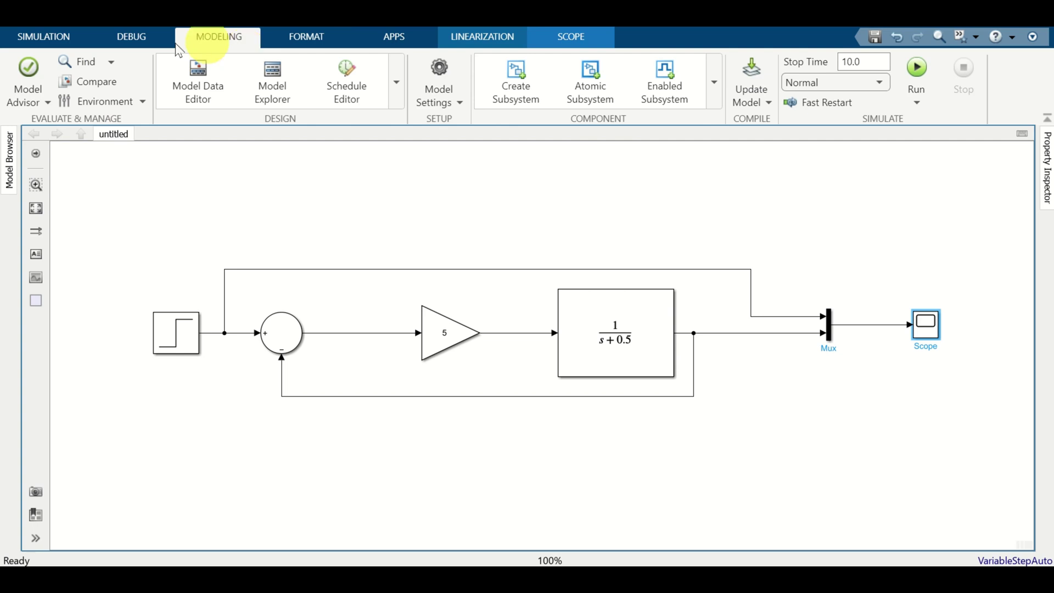
pyautogui.click(46, 37)
pyautogui.click(591, 74)
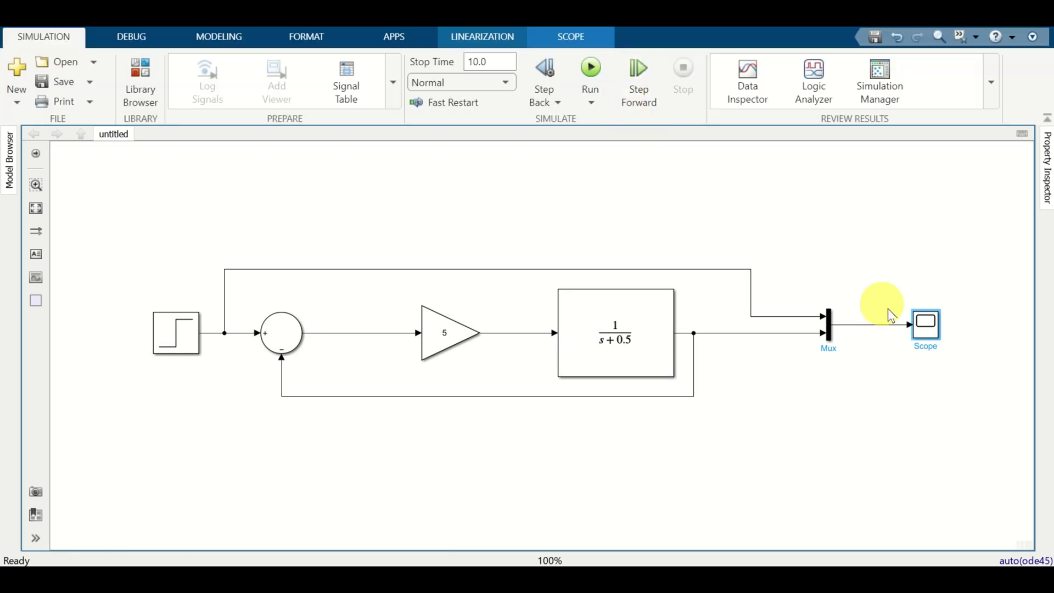
# Step: Open the Scope plot of the results and move its window aside to uncover the Gain block
pyautogui.click(926, 328)
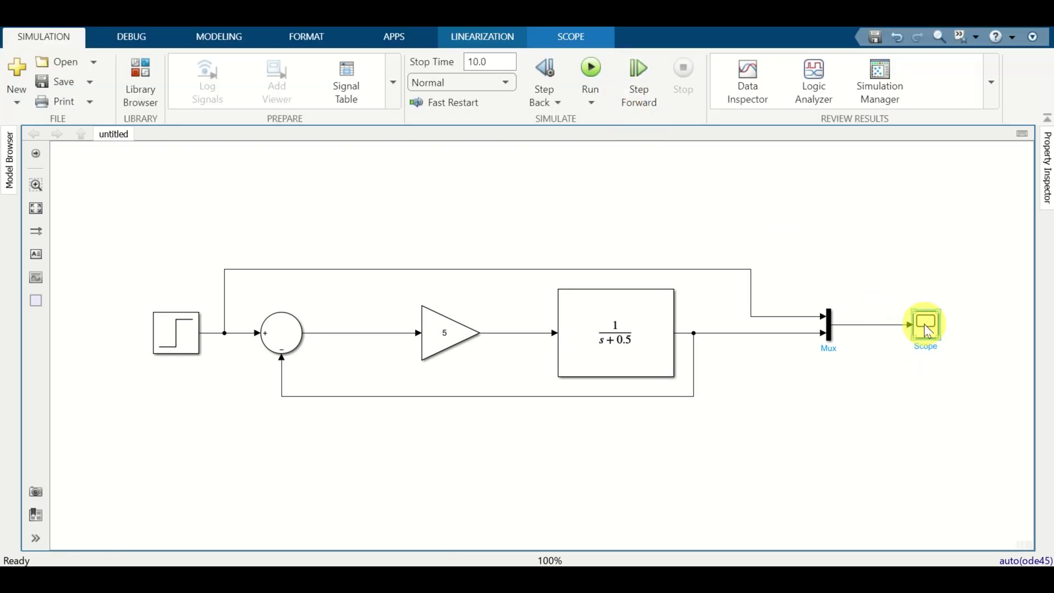
pyautogui.doubleClick(925, 329)
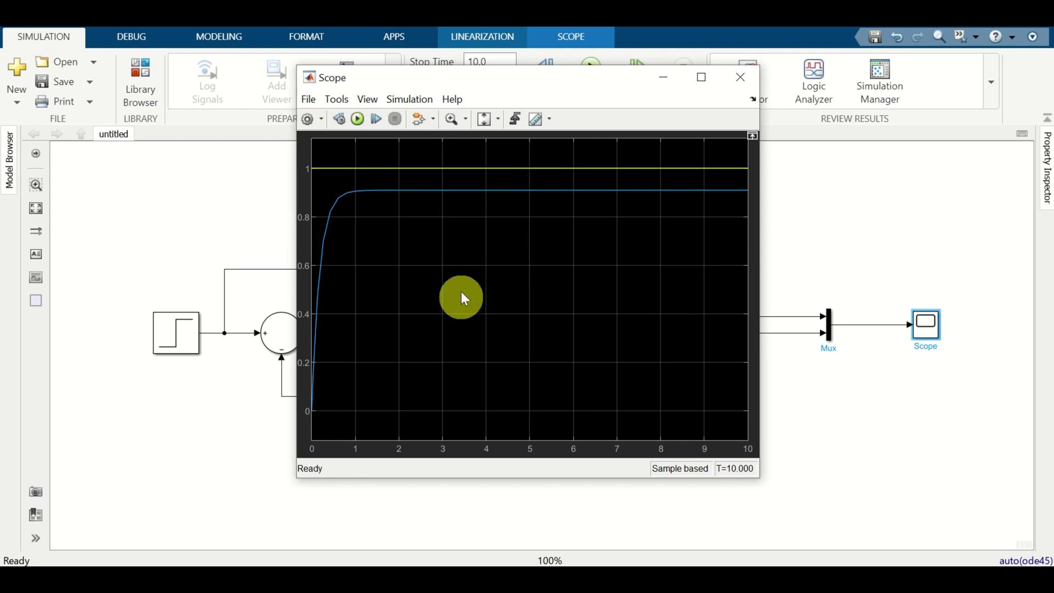
pyautogui.moveTo(479, 84); pyautogui.dragTo(647, 89)
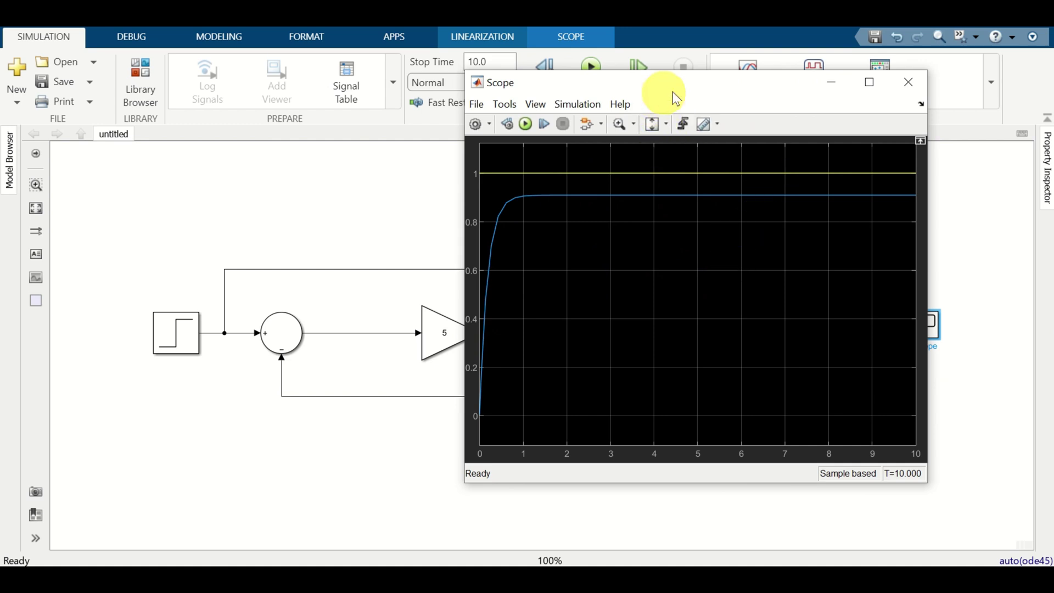
pyautogui.click(448, 335)
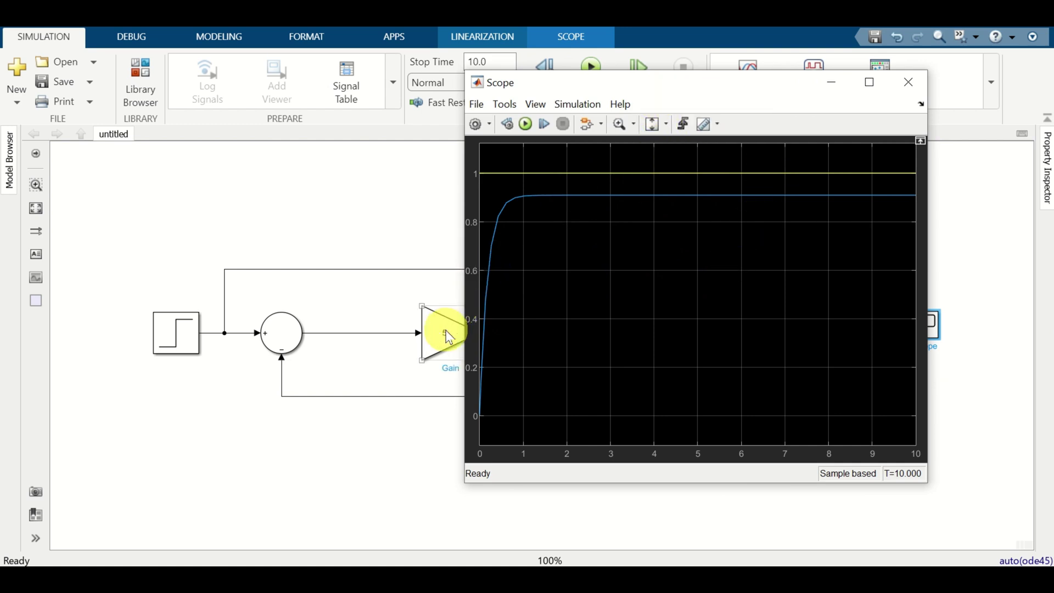
# Step: Change the Gain from 5 to 15, rerun the simulation, and view the new response in the Scope
pyautogui.doubleClick(448, 335)
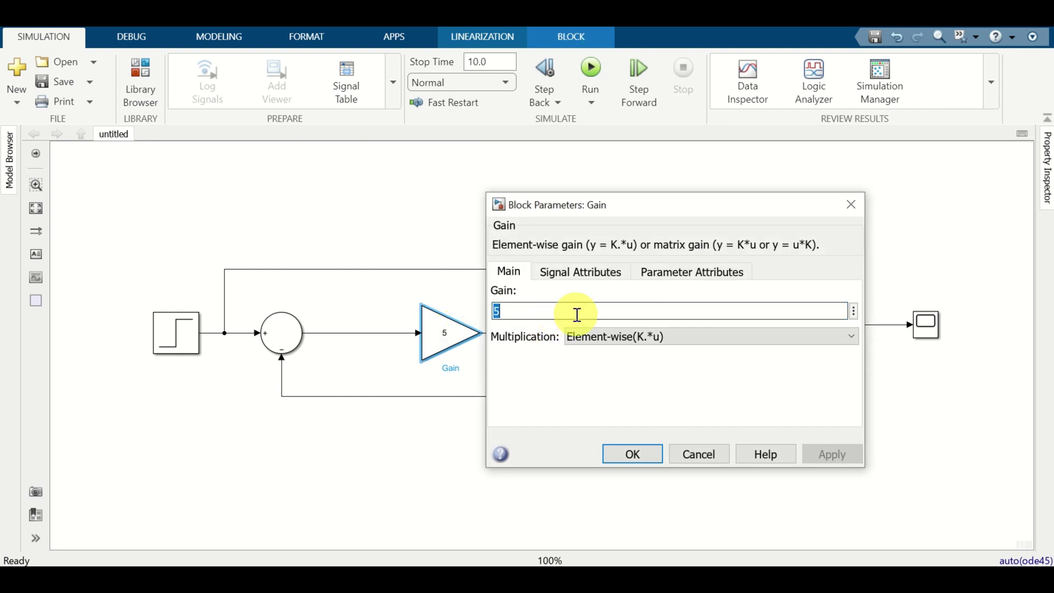
pyautogui.write('15')
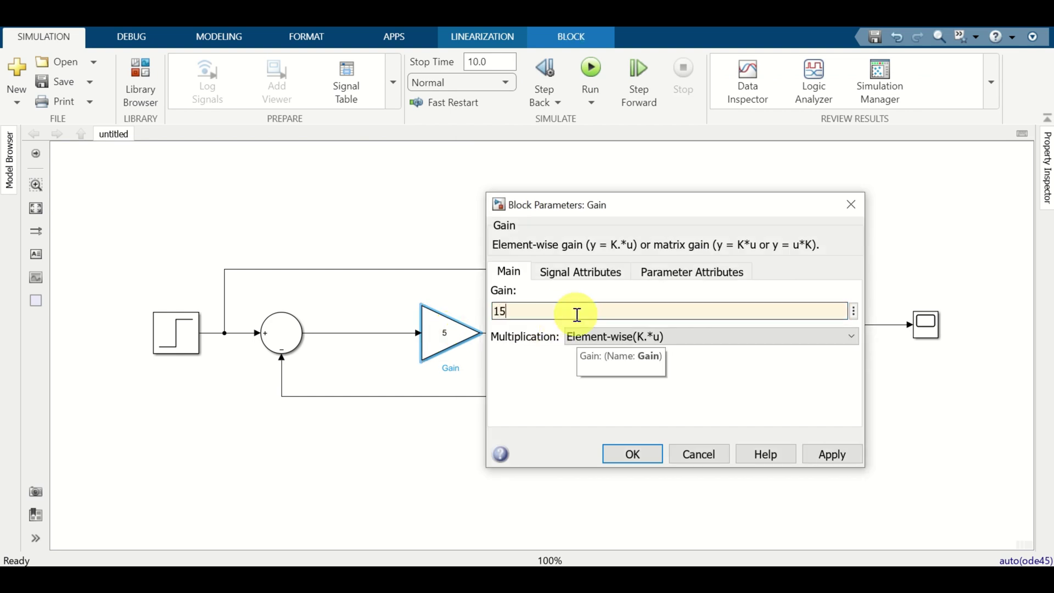
pyautogui.click(641, 460)
pyautogui.click(585, 75)
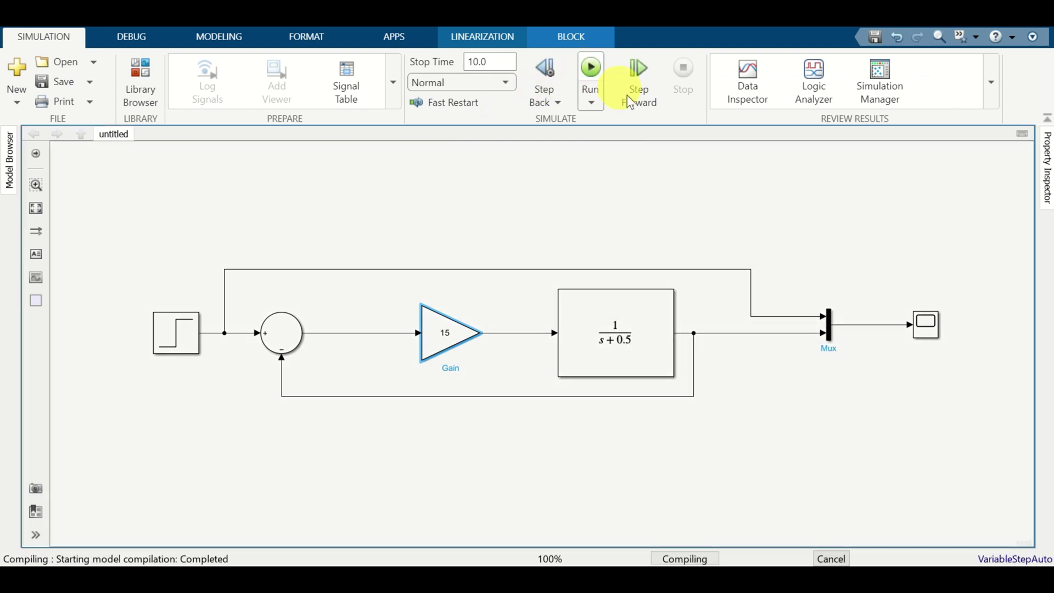
pyautogui.doubleClick(935, 335)
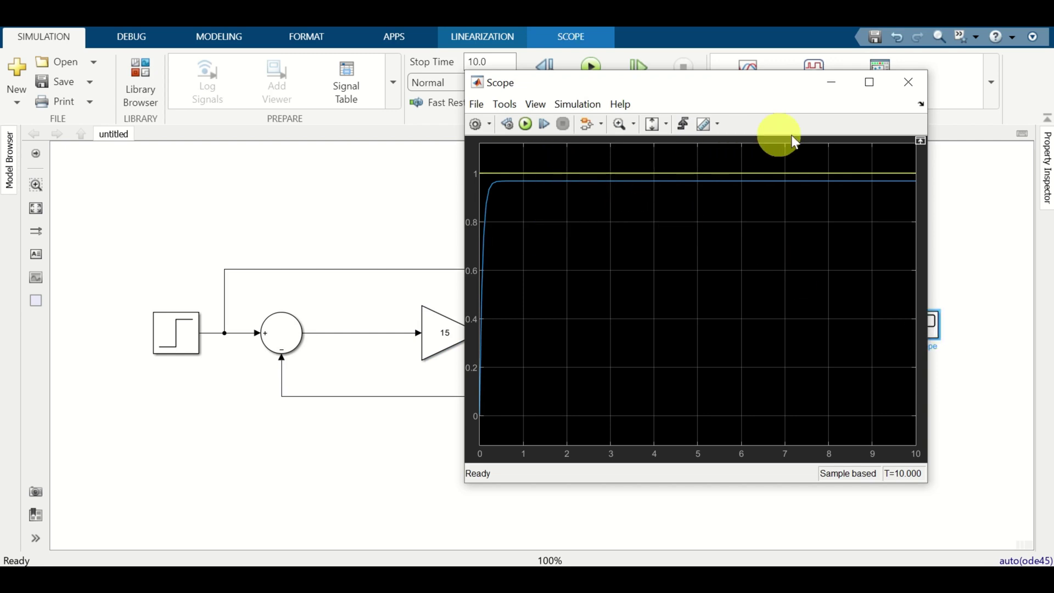
# Step: Close the Scope, set the simulation stop time to 5 seconds, and run the model
pyautogui.click(907, 87)
pyautogui.doubleClick(496, 66)
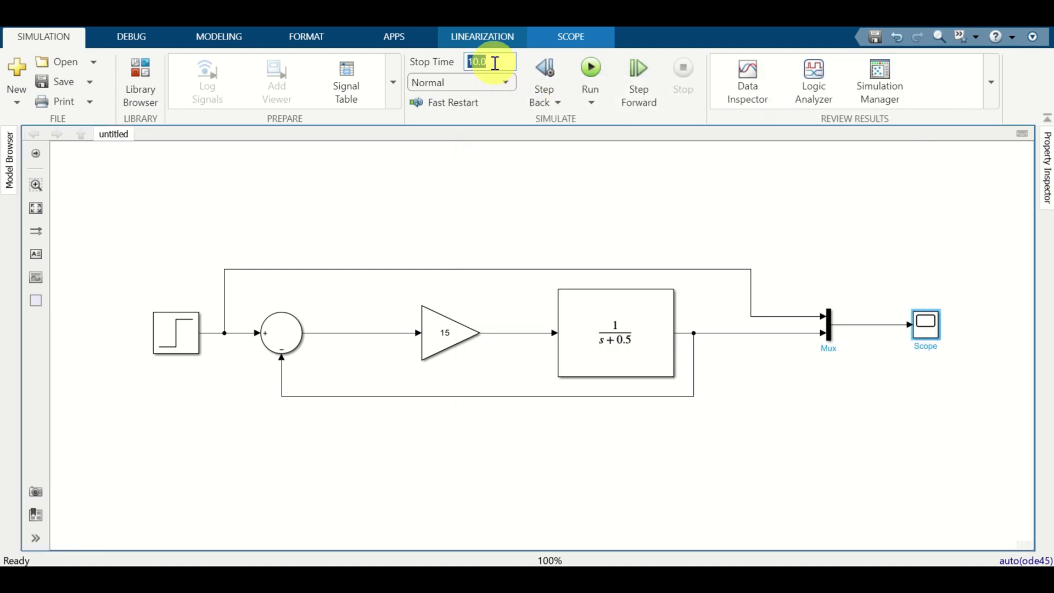
pyautogui.write('5')
pyautogui.click(590, 70)
# Step: Open the Scope plot of the new run, then widen, heighten and reposition its window
pyautogui.doubleClick(907, 332)
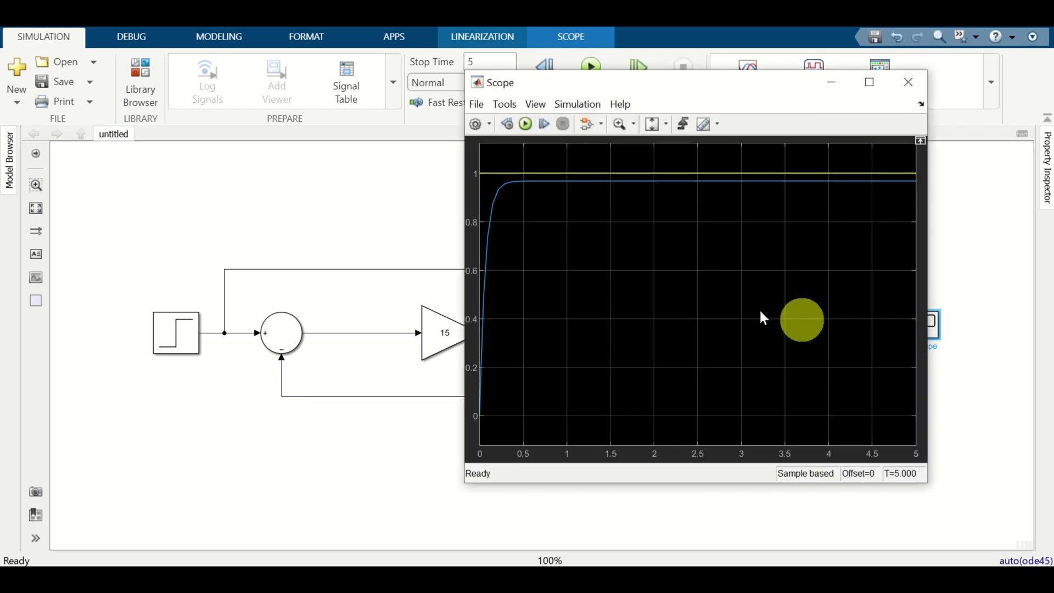
pyautogui.moveTo(467, 483); pyautogui.dragTo(332, 483)
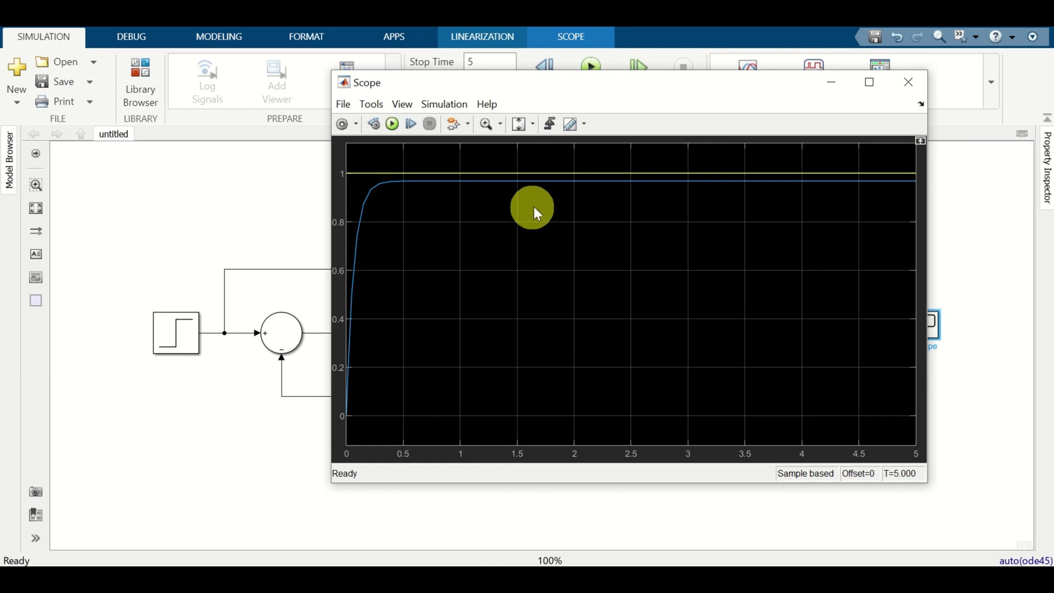
pyautogui.moveTo(626, 71); pyautogui.dragTo(626, 32)
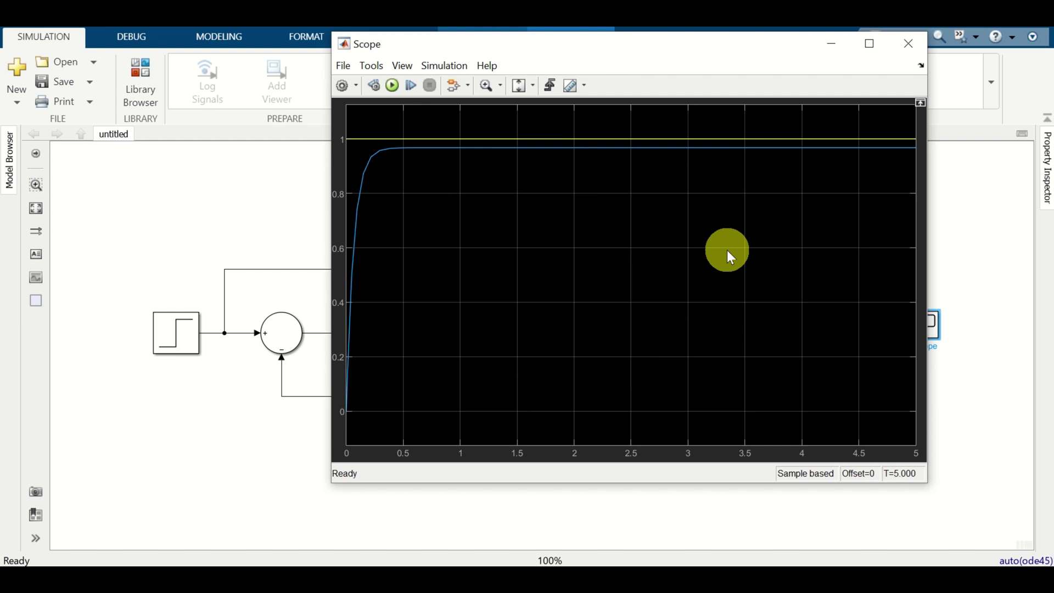
pyautogui.moveTo(681, 54); pyautogui.dragTo(686, 87)
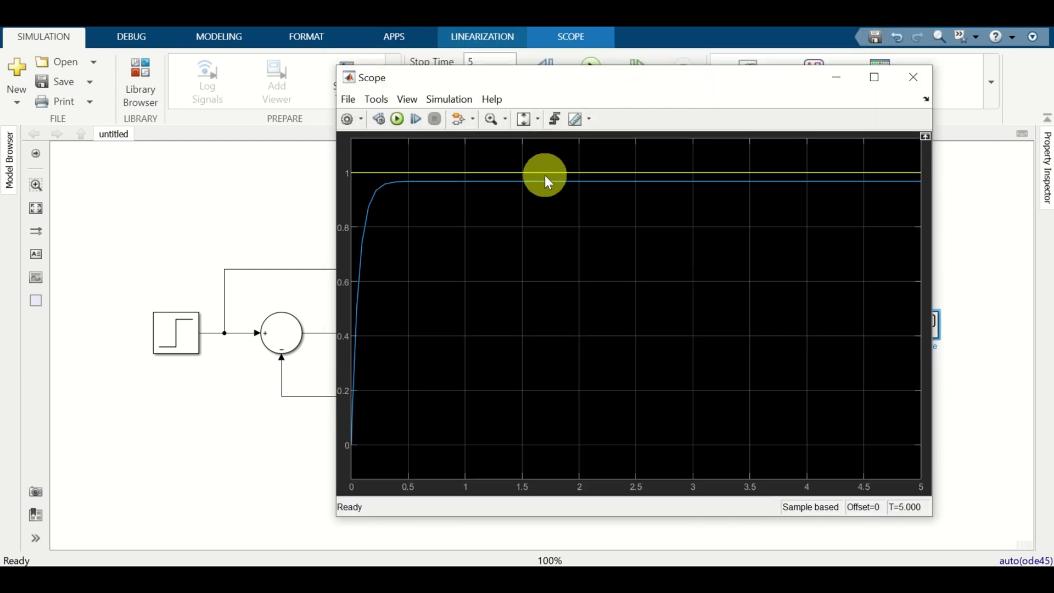
# Step: Print the Scope plot to Figure 1, save it over untitled.fig, and enable plot editing
pyautogui.click(350, 99)
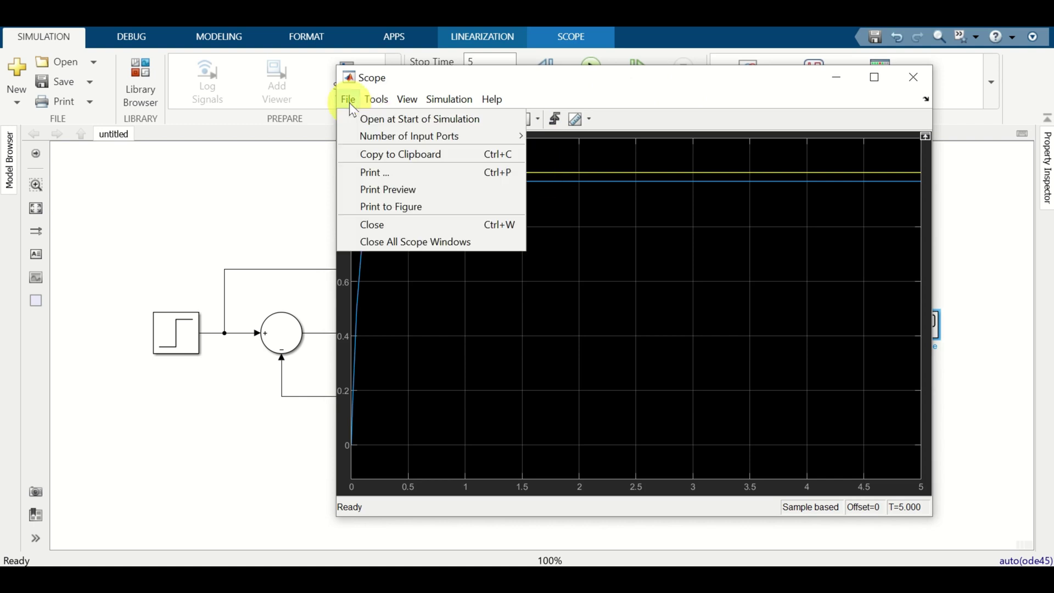
pyautogui.click(399, 213)
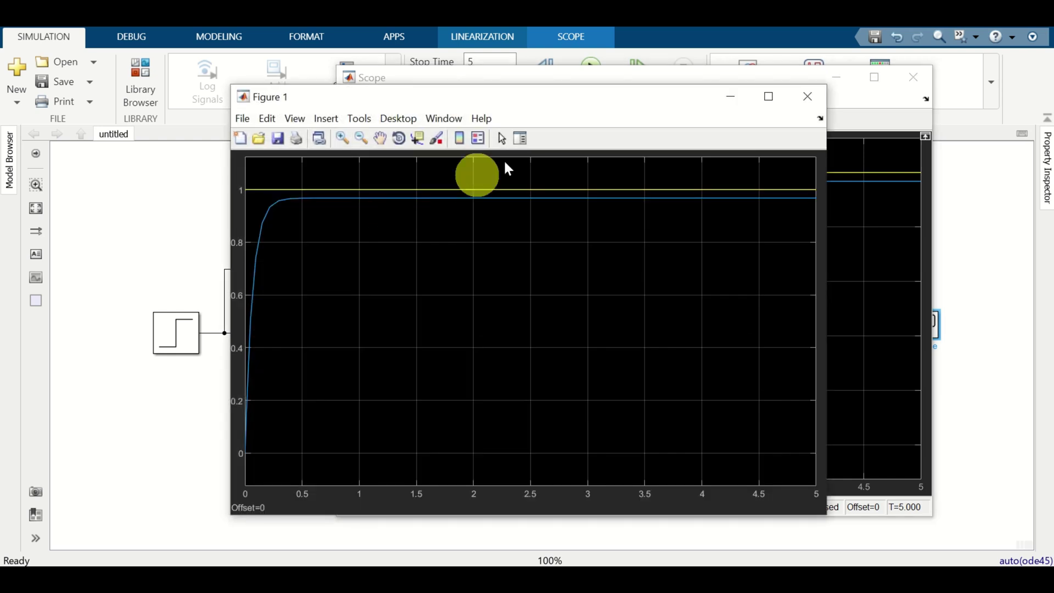
pyautogui.click(245, 119)
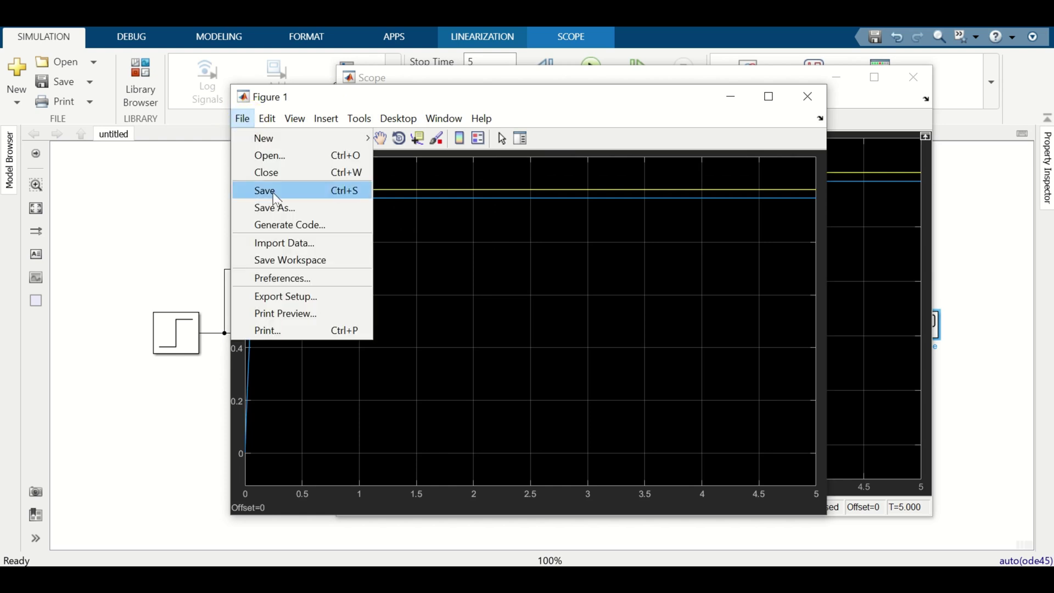
pyautogui.click(295, 215)
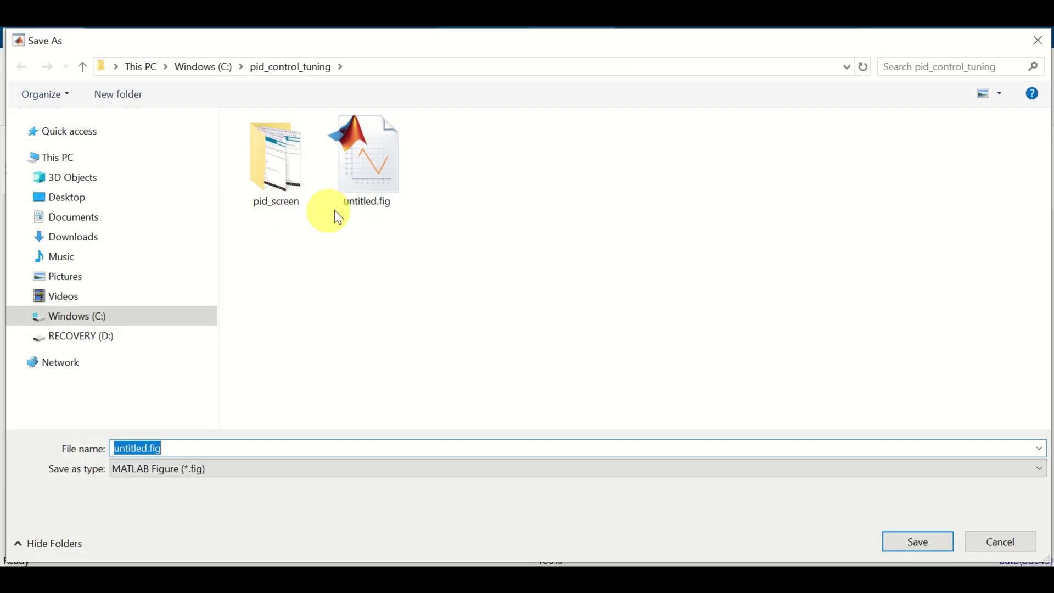
pyautogui.click(369, 209)
pyautogui.click(920, 545)
pyautogui.click(580, 303)
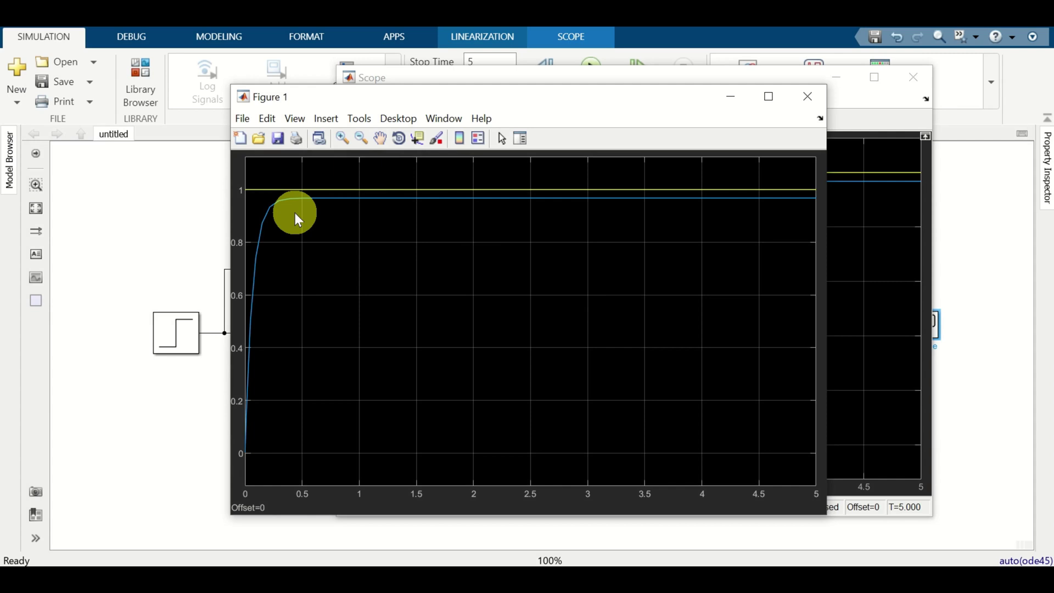
pyautogui.click(504, 141)
pyautogui.click(239, 223)
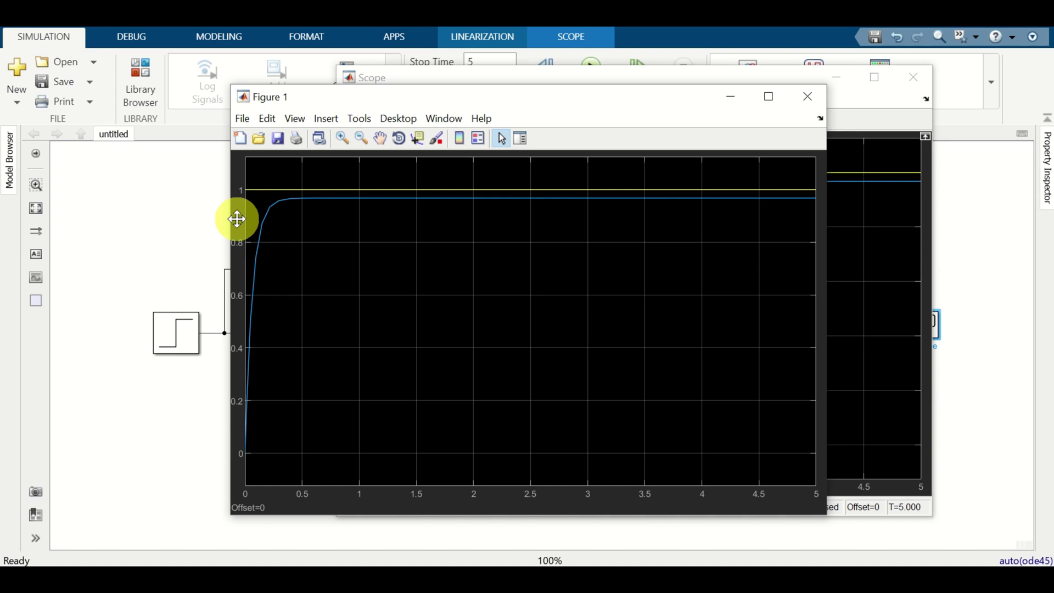
# Step: Open the Property Inspector for the figure panel, keeping the figure visible beside it
pyautogui.rightClick(237, 219)
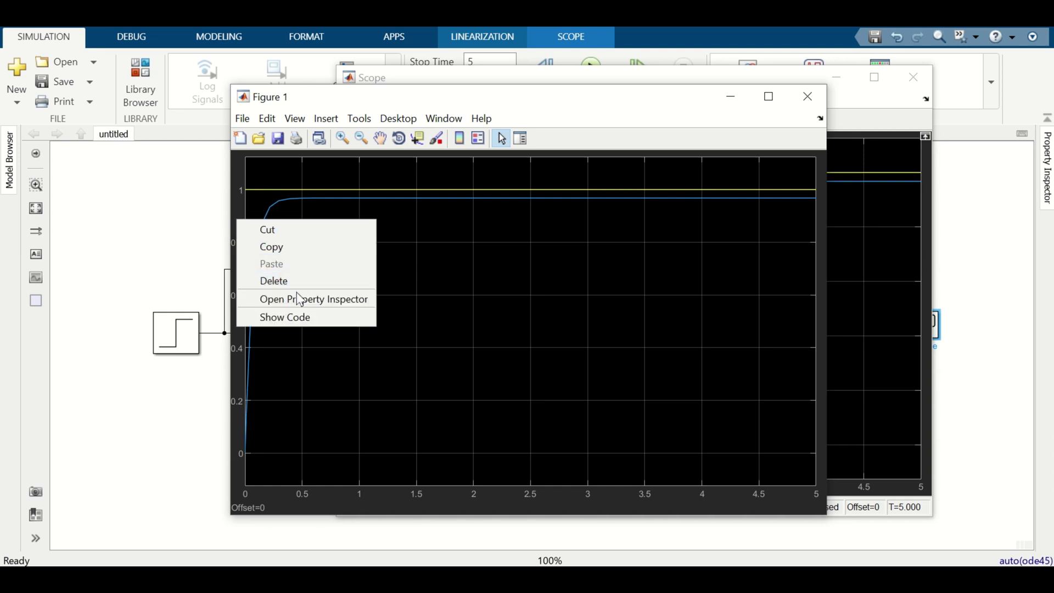
pyautogui.click(300, 309)
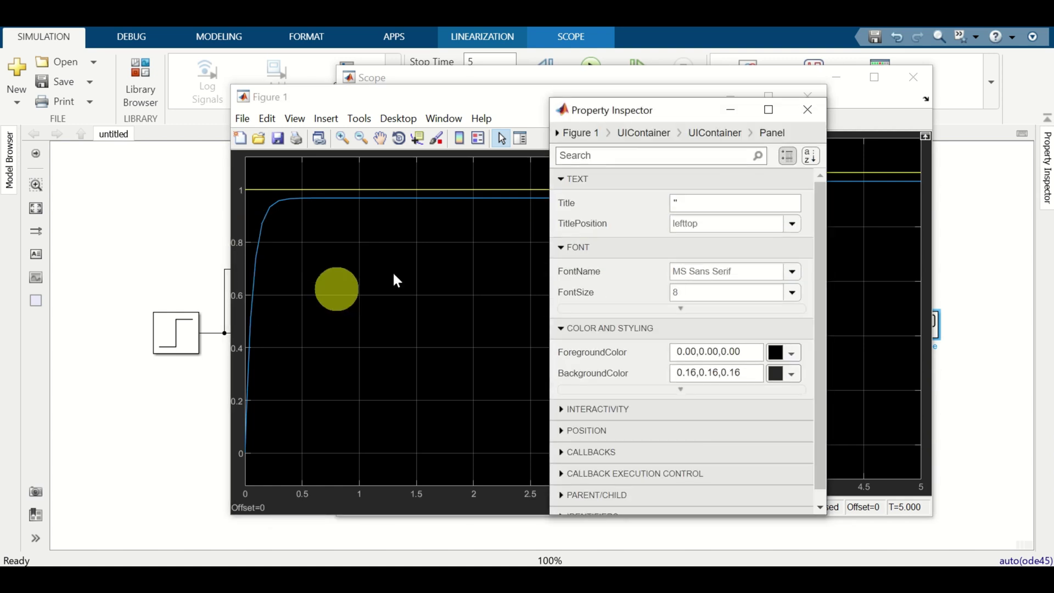
pyautogui.moveTo(651, 117); pyautogui.dragTo(105, 111)
pyautogui.moveTo(375, 108); pyautogui.dragTo(430, 117)
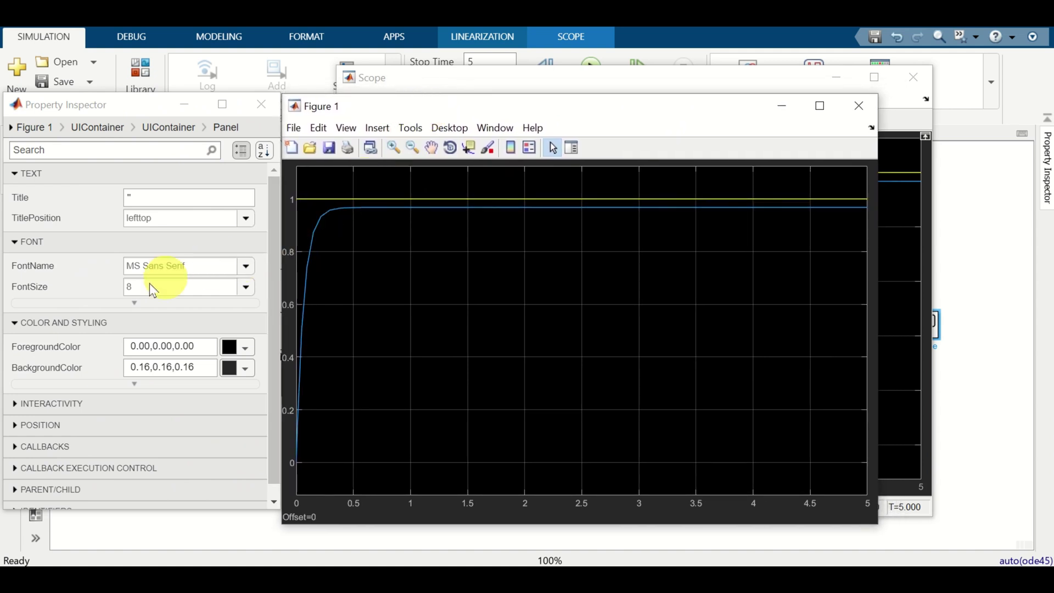
# Step: Make the panel's ForegroundColor and BackgroundColor white
pyautogui.click(62, 329)
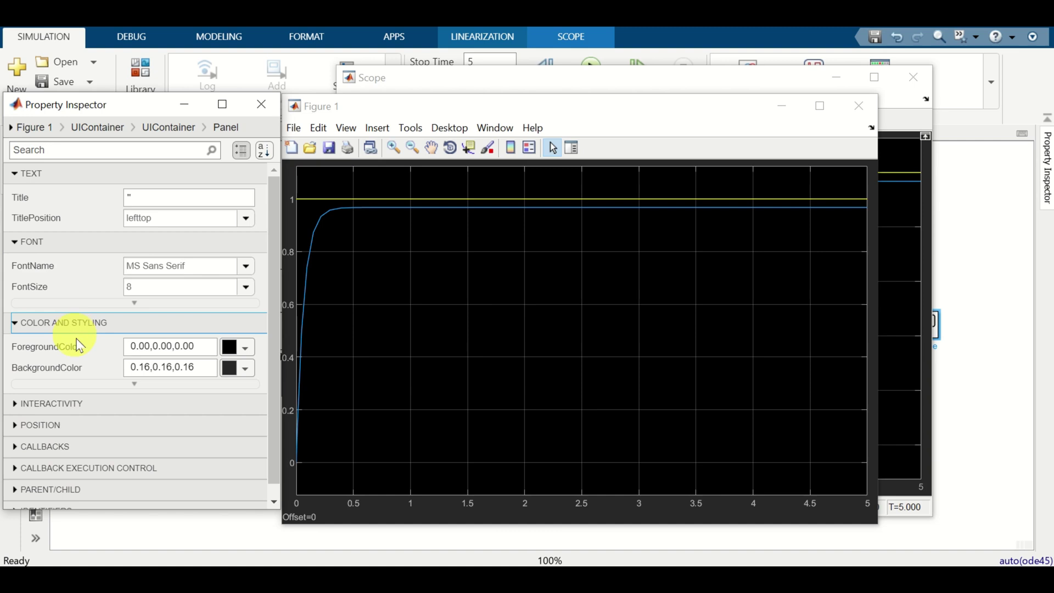
pyautogui.click(229, 351)
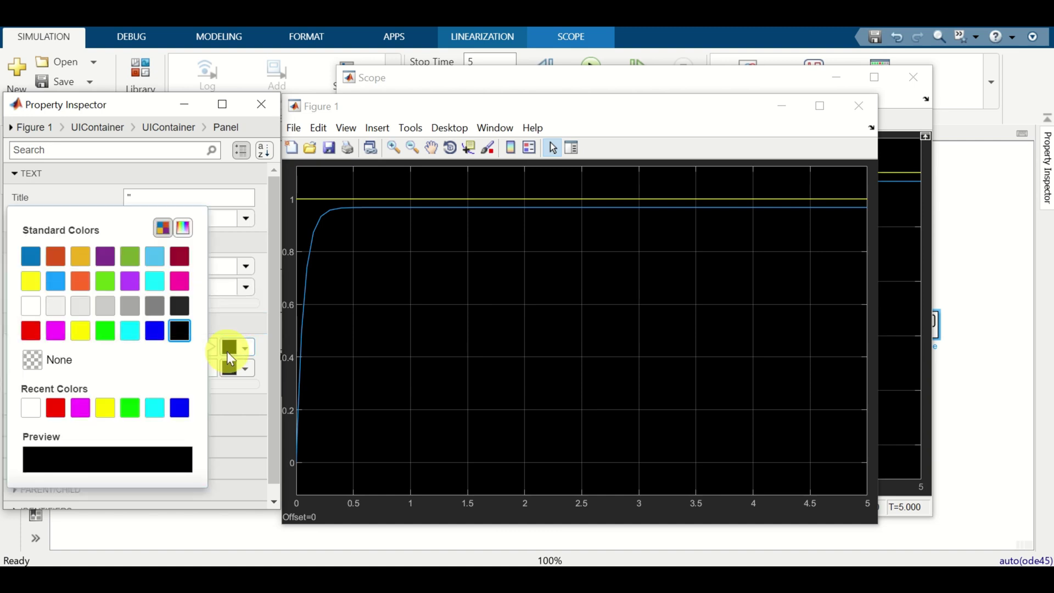
pyautogui.click(39, 413)
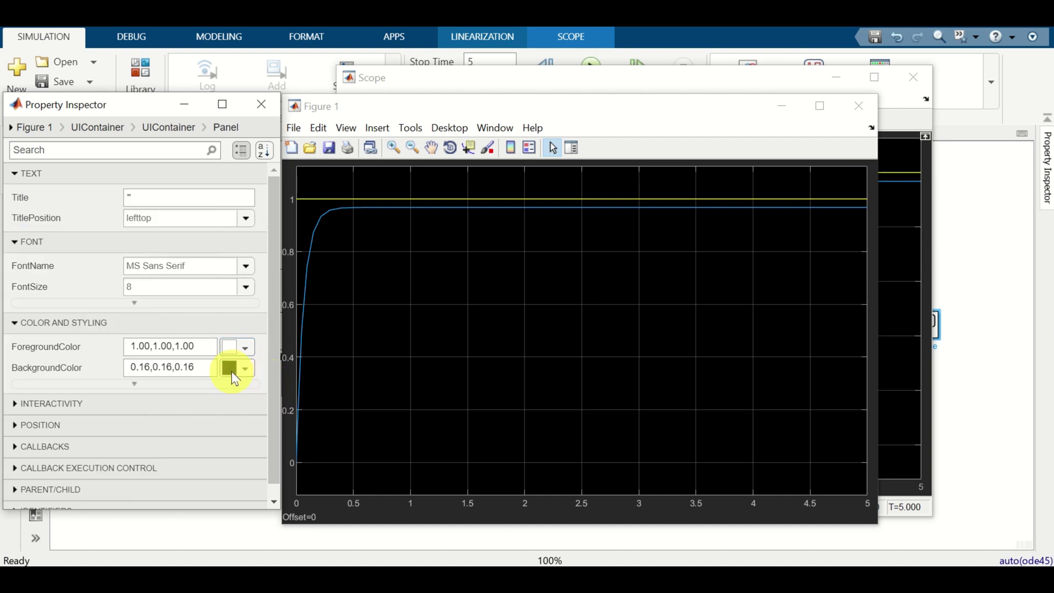
pyautogui.click(233, 368)
pyautogui.click(32, 429)
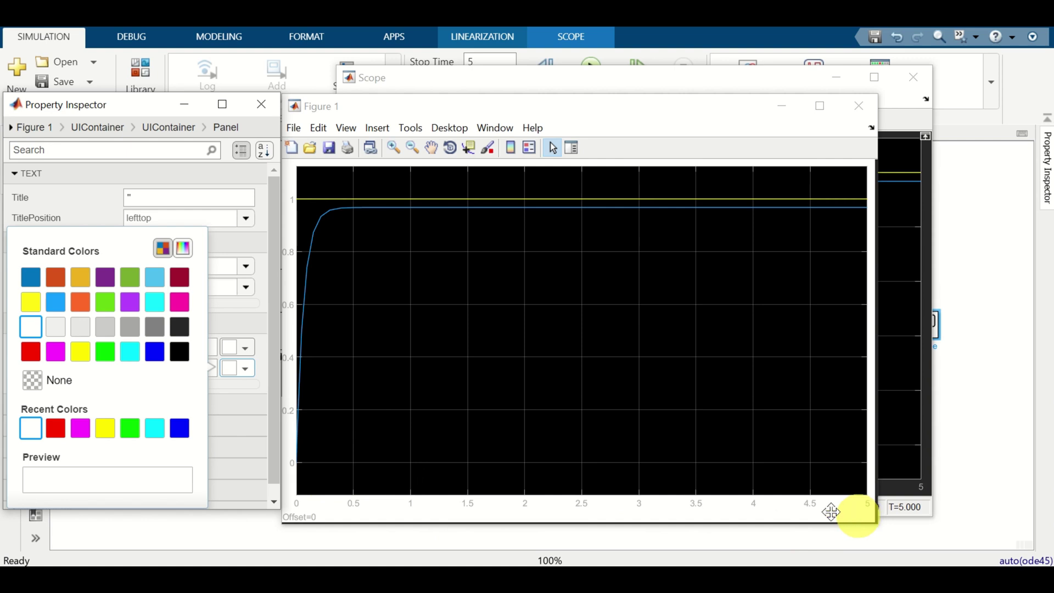
pyautogui.click(267, 219)
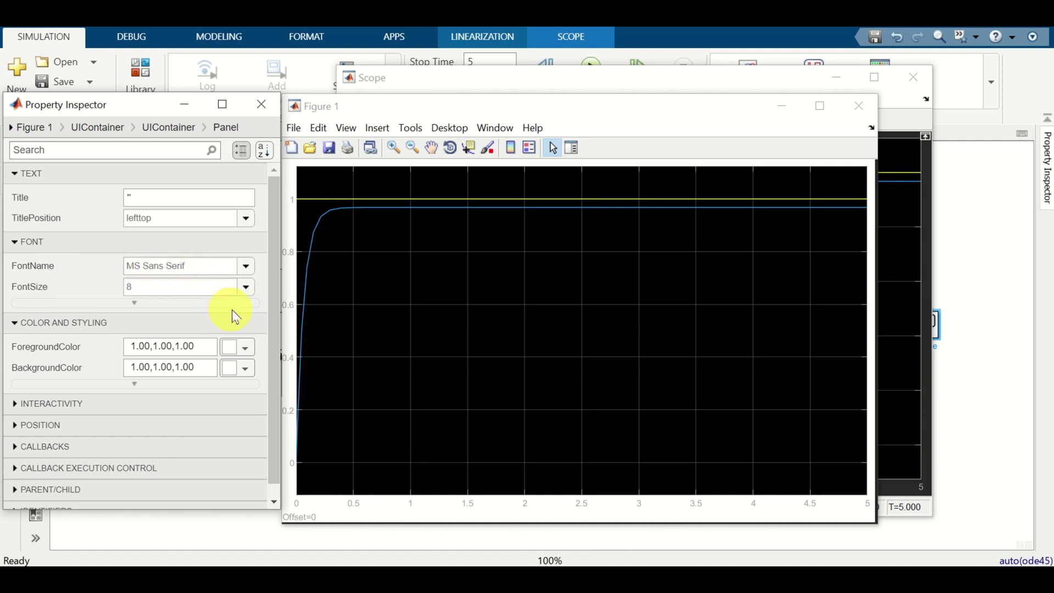
# Step: Set the panel FontSize to 14 and select the plot axes
pyautogui.click(154, 291)
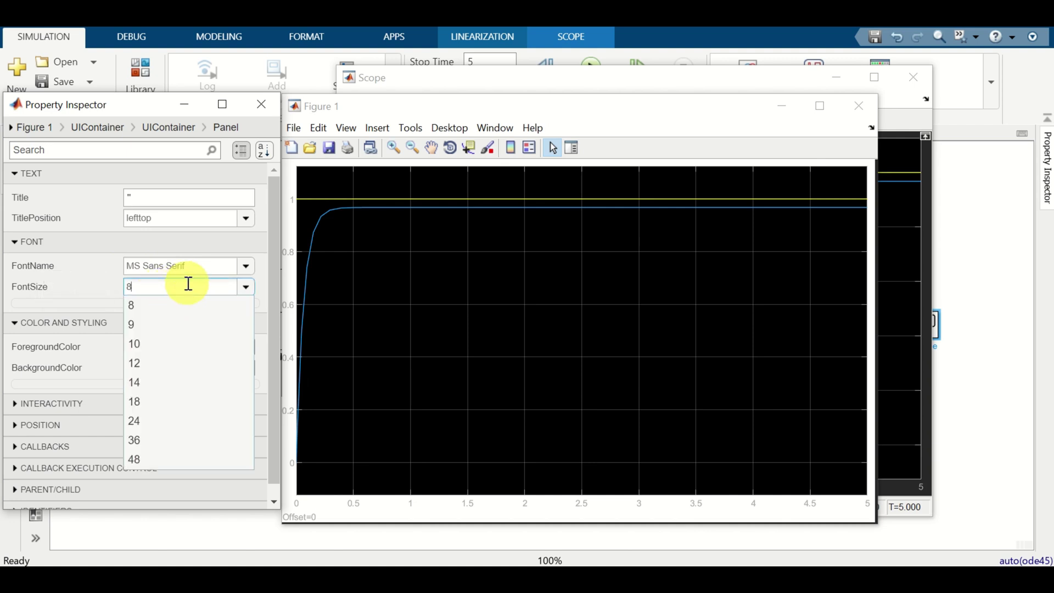
pyautogui.write('14')
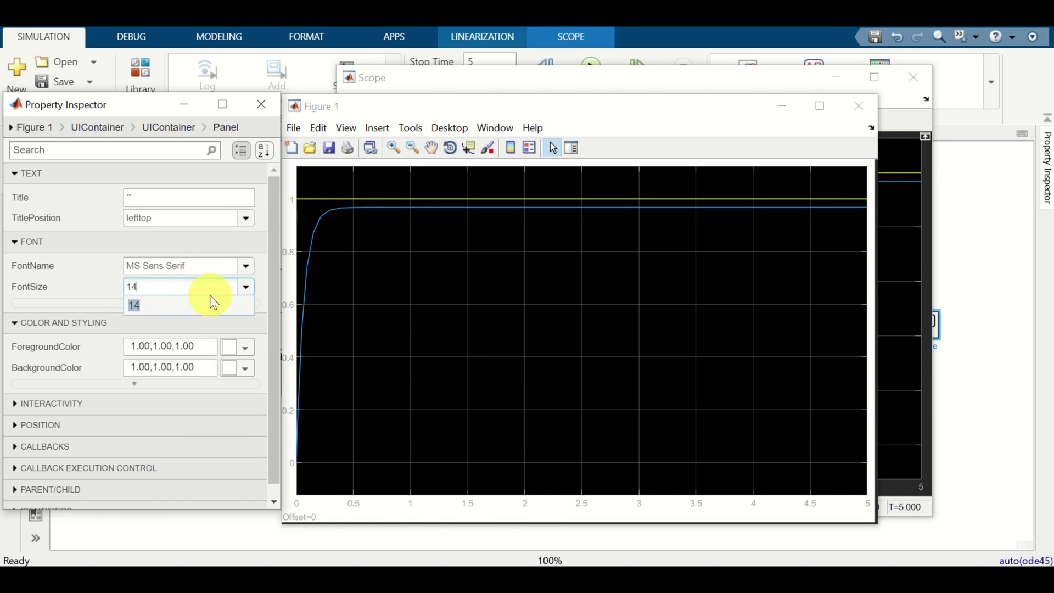
pyautogui.click(183, 311)
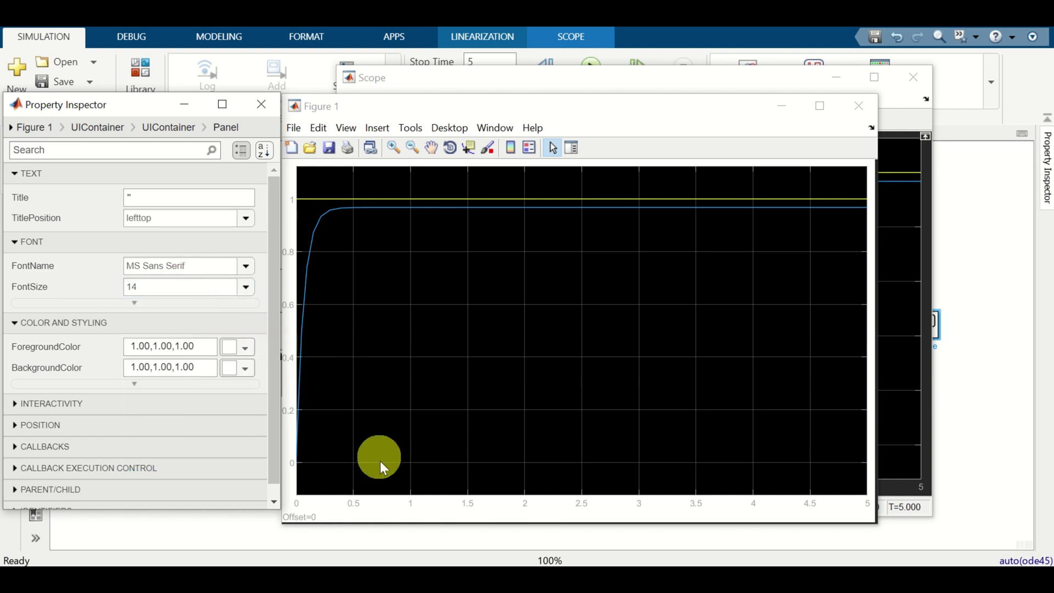
pyautogui.click(383, 491)
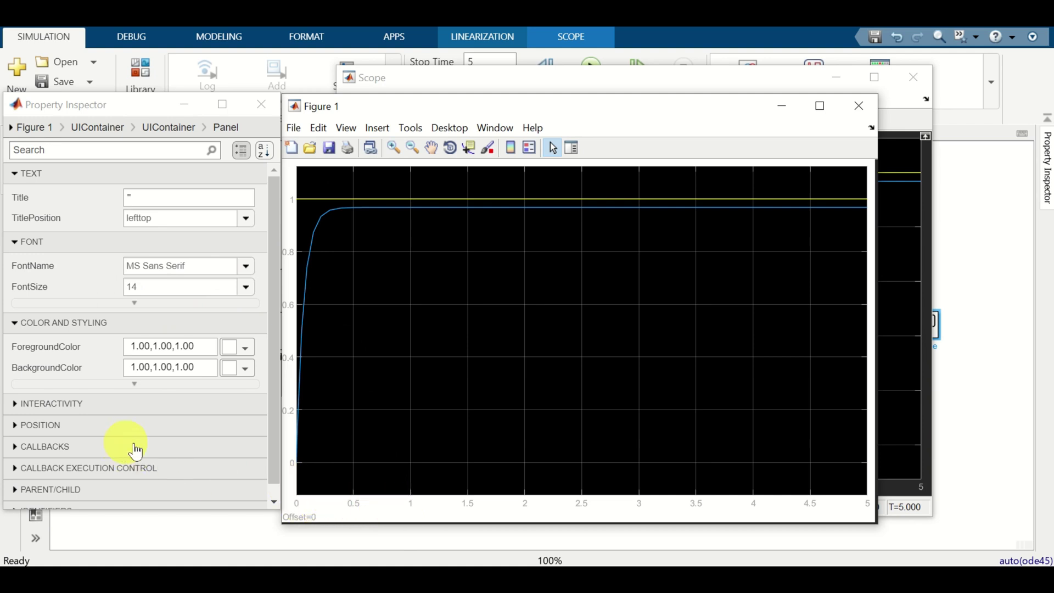
pyautogui.scroll(-1, 182, 409)
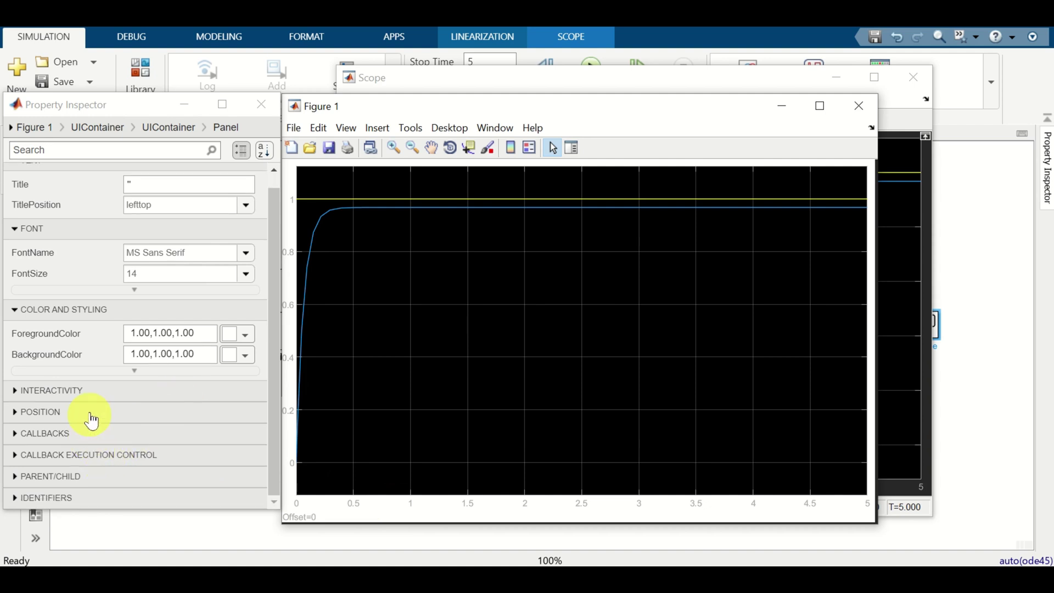
pyautogui.scroll(1, 107, 365)
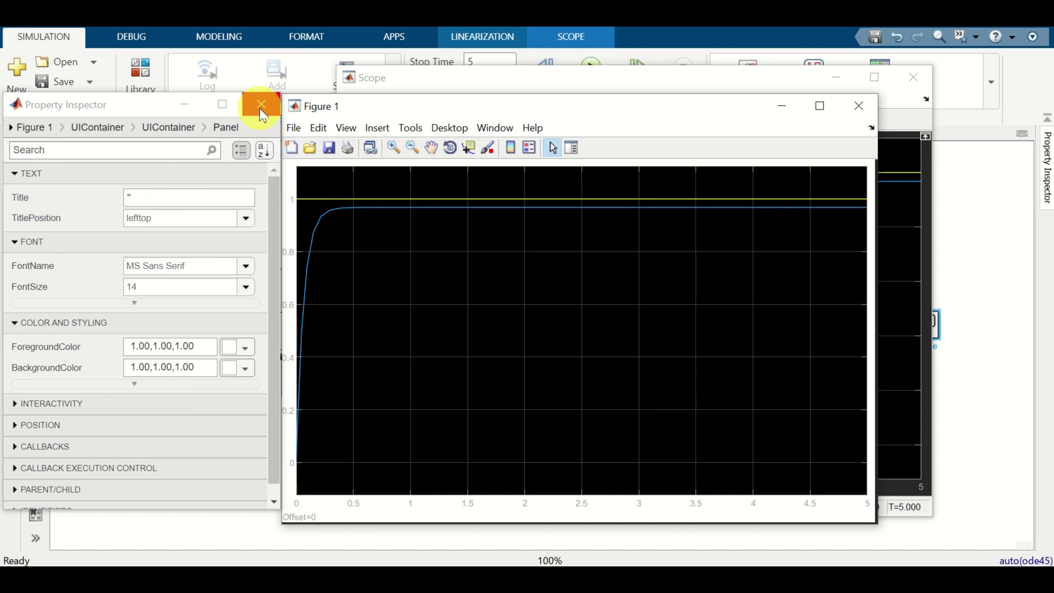
pyautogui.click(414, 284)
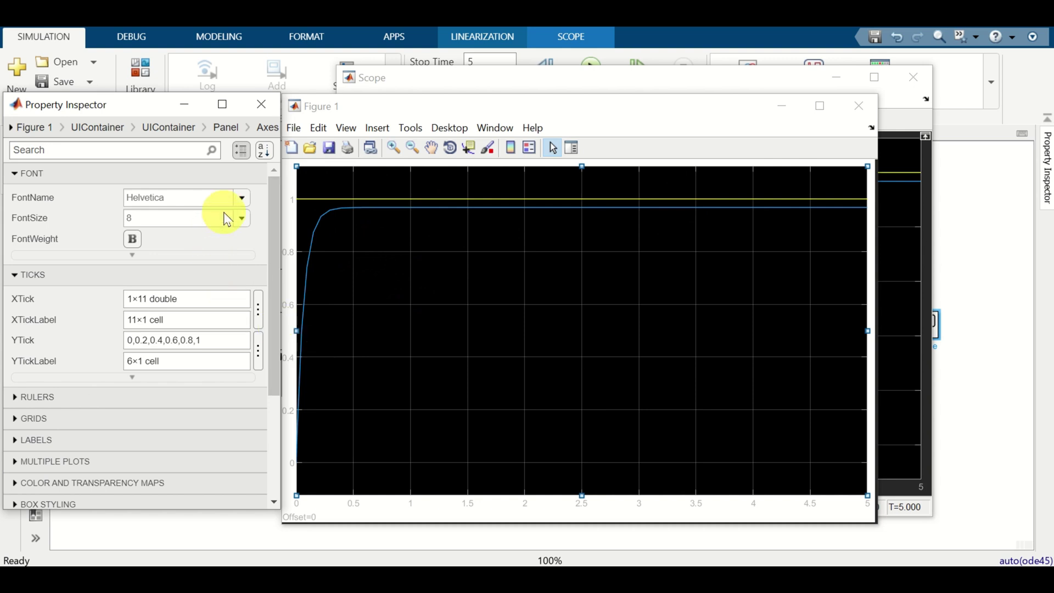
# Step: Set the axes font size to 14
pyautogui.click(242, 220)
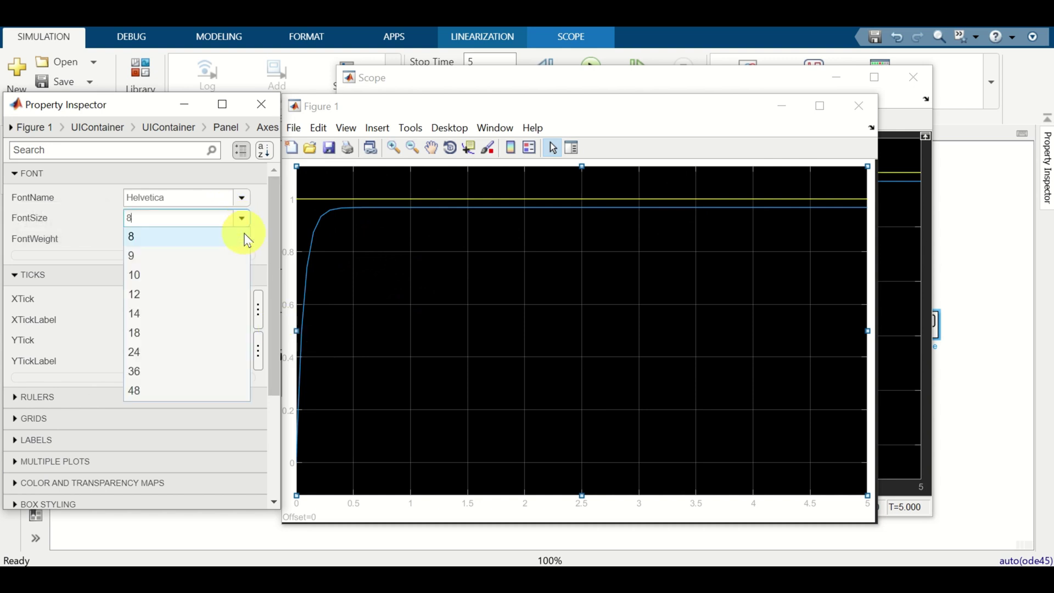
pyautogui.click(192, 320)
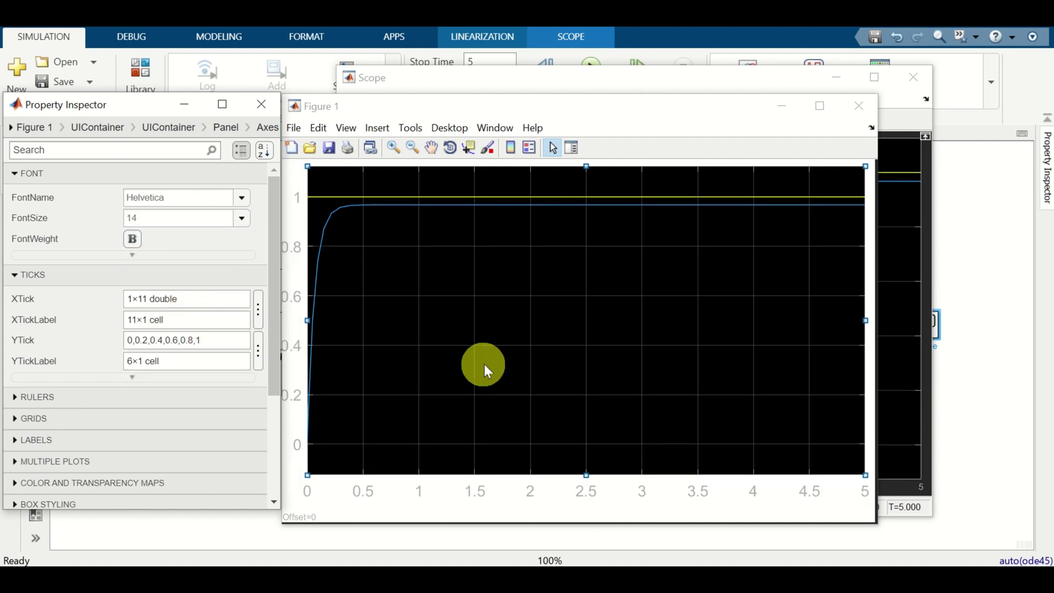
pyautogui.click(586, 382)
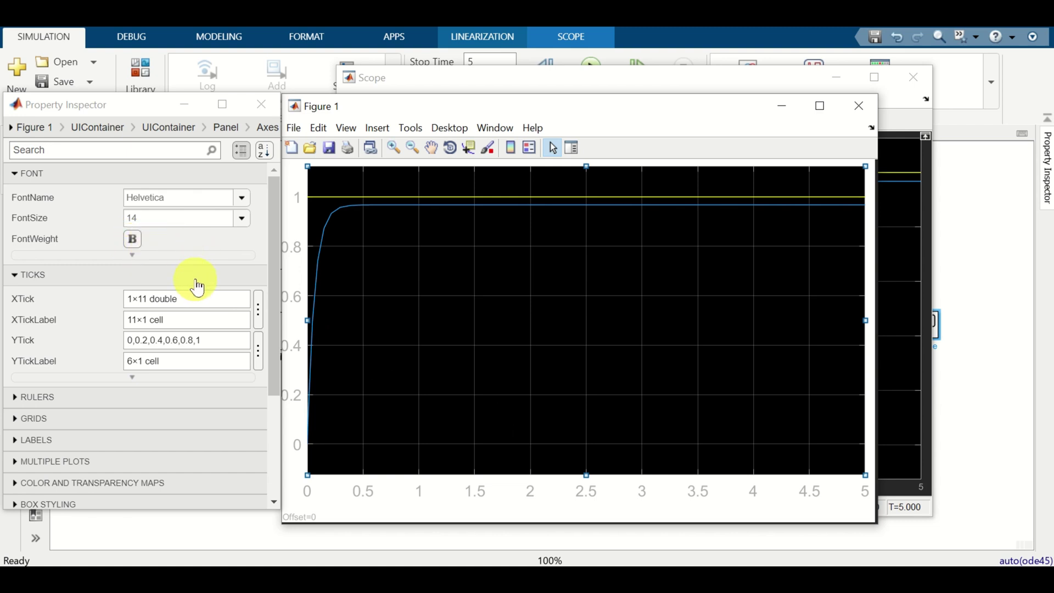
# Step: Under Box Styling, set the axes Color to white (1,1,1)
pyautogui.click(277, 387)
pyautogui.moveTo(278, 388); pyautogui.dragTo(275, 472)
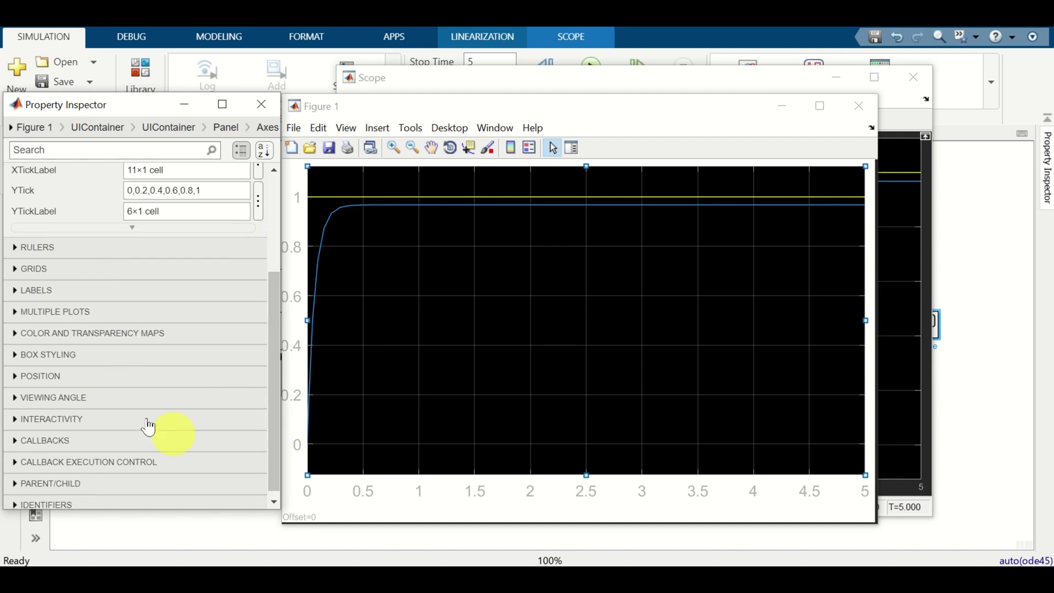
pyautogui.click(15, 355)
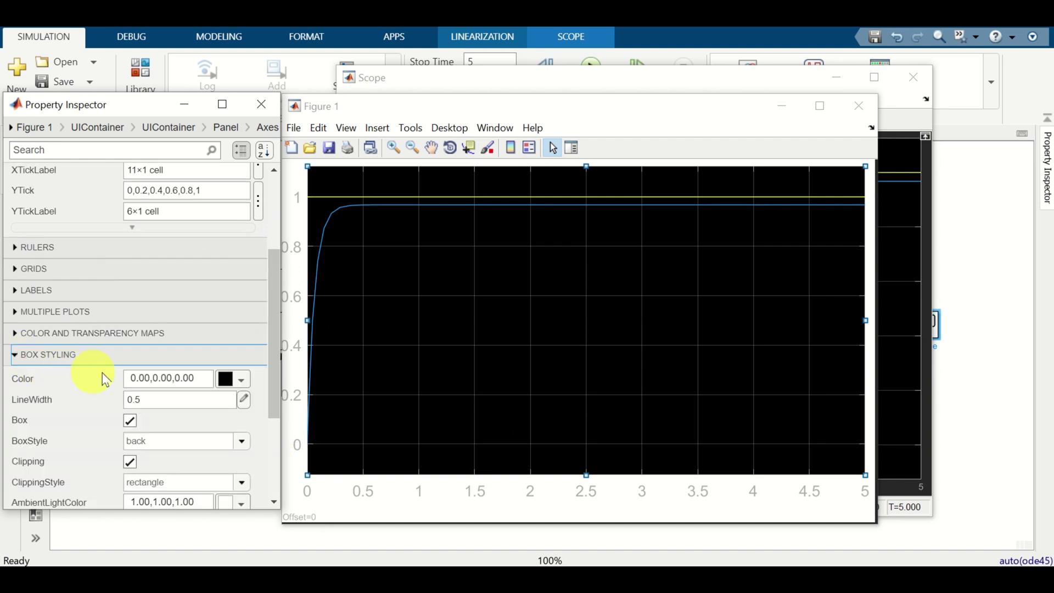
pyautogui.click(226, 379)
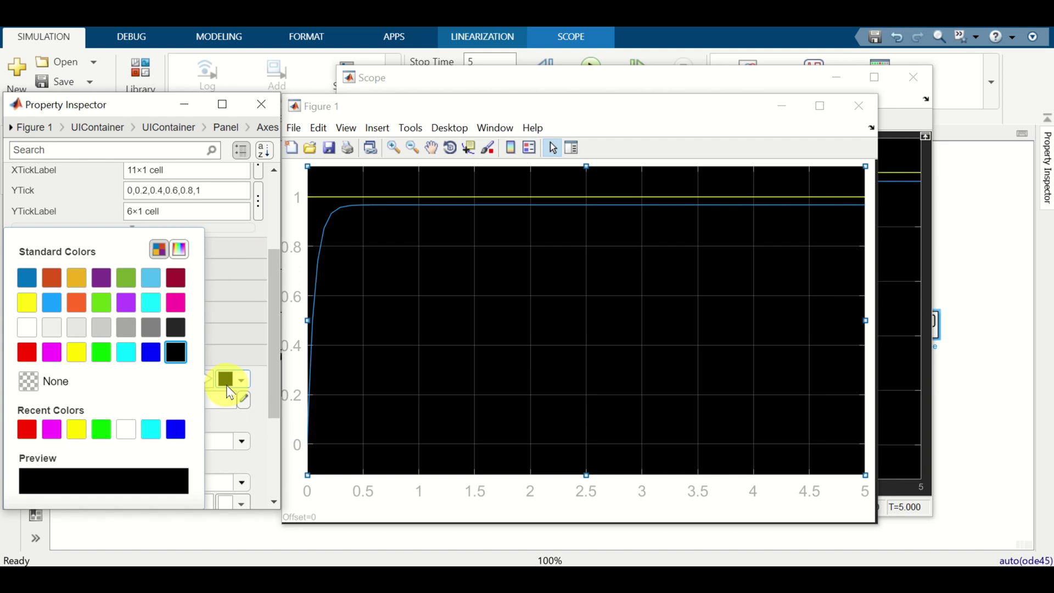
pyautogui.click(128, 434)
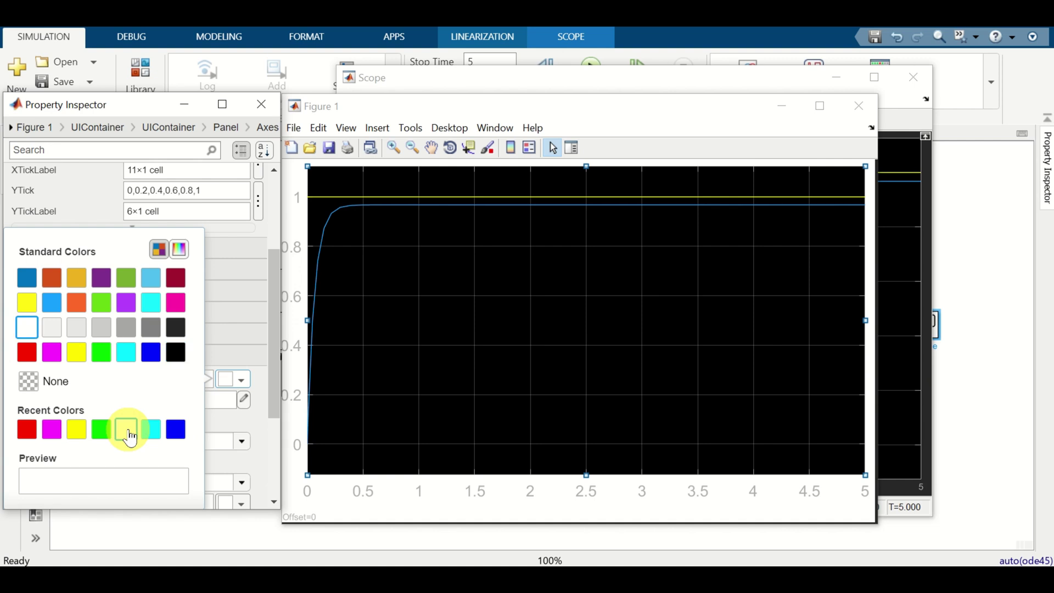
pyautogui.click(464, 389)
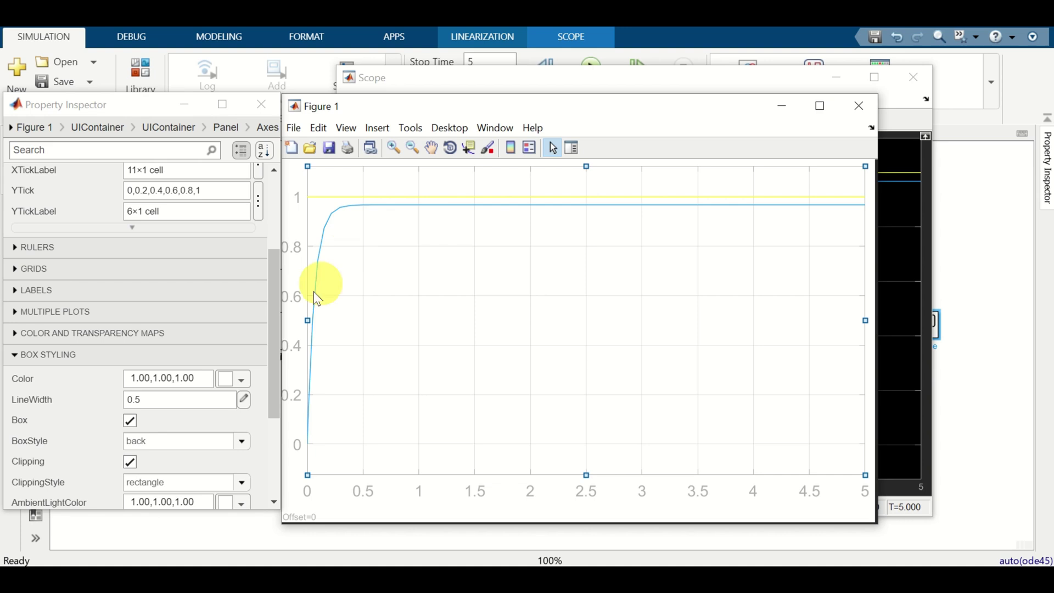
pyautogui.moveTo(275, 324); pyautogui.dragTo(283, 225)
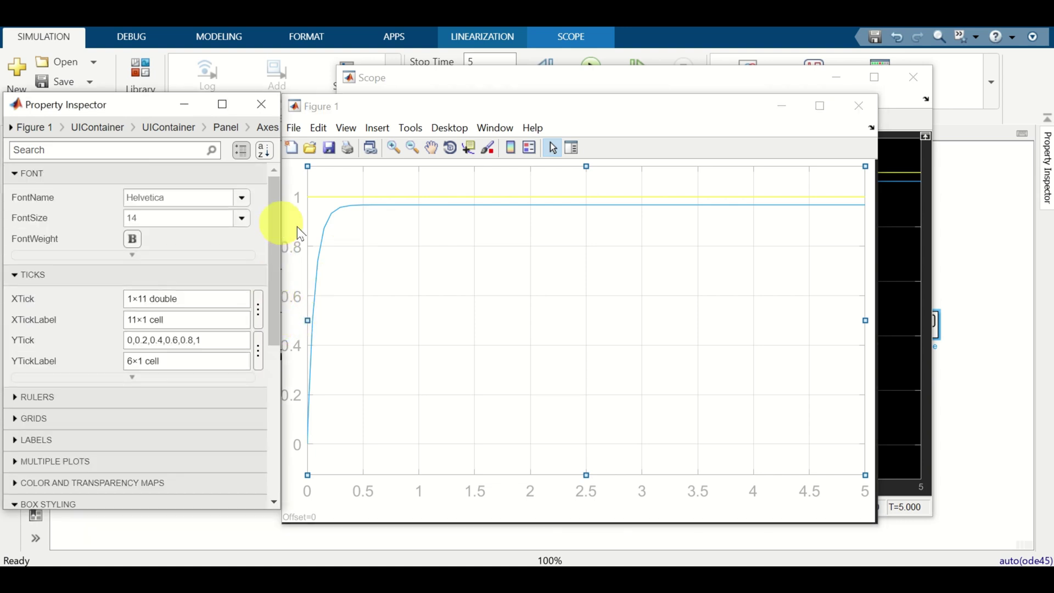
# Step: Set the blue response line's LineWidth to 3
pyautogui.click(404, 207)
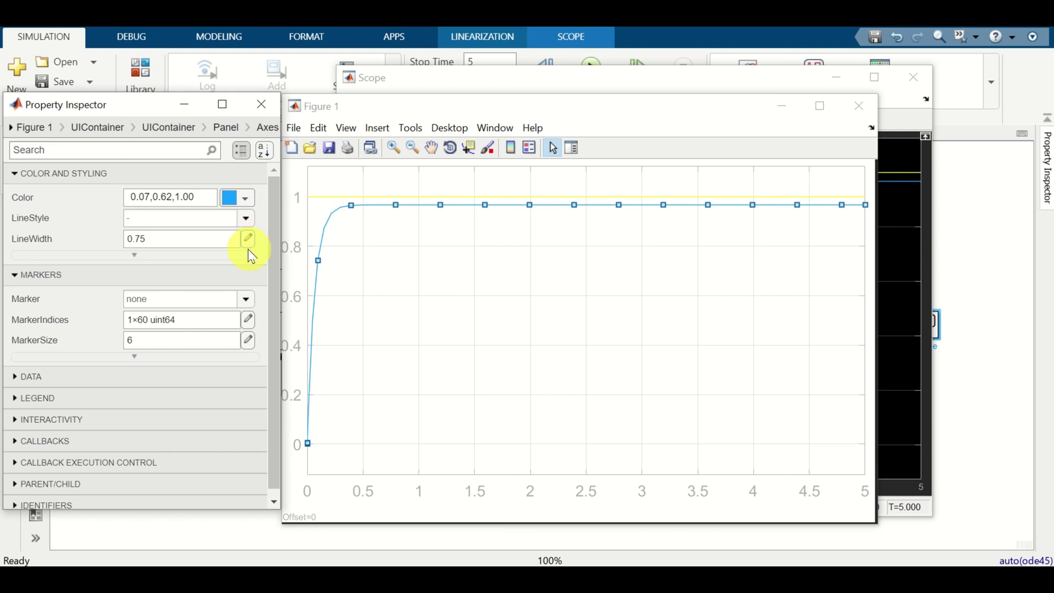
pyautogui.click(198, 238)
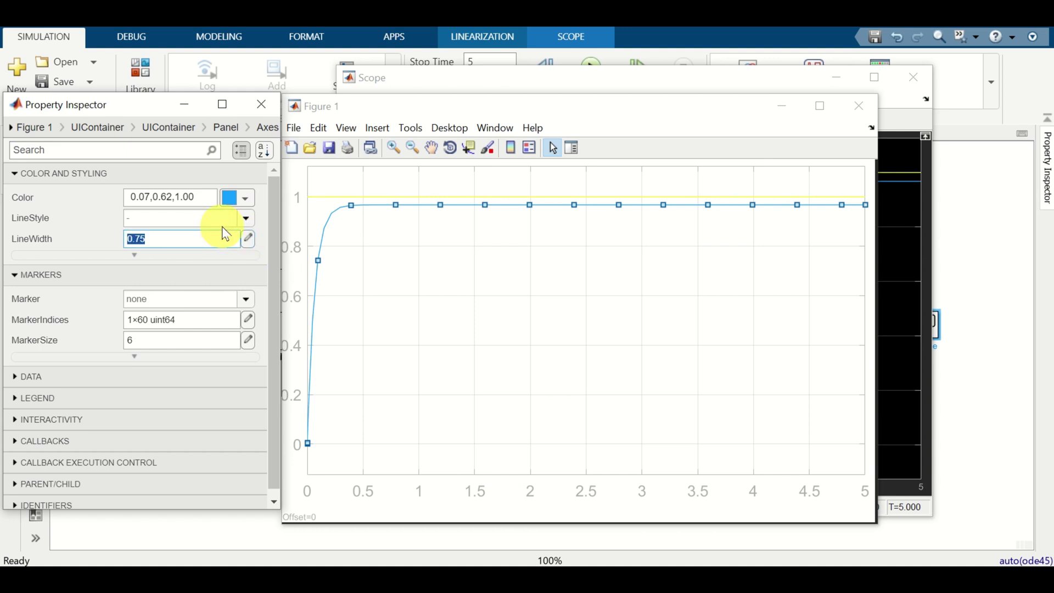
pyautogui.click(563, 377)
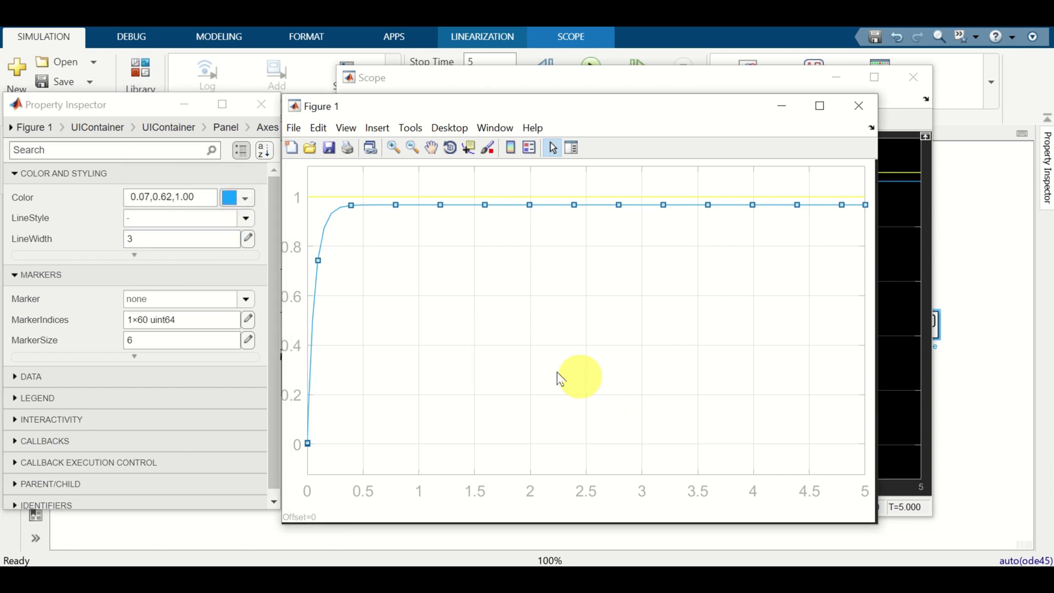
pyautogui.click(448, 204)
pyautogui.click(447, 198)
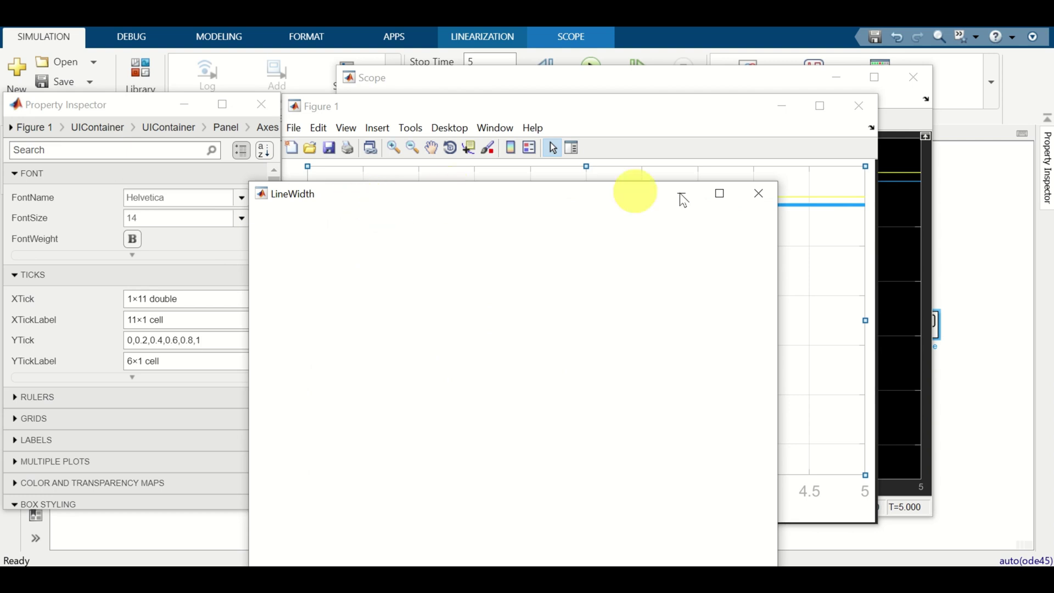
pyautogui.click(758, 194)
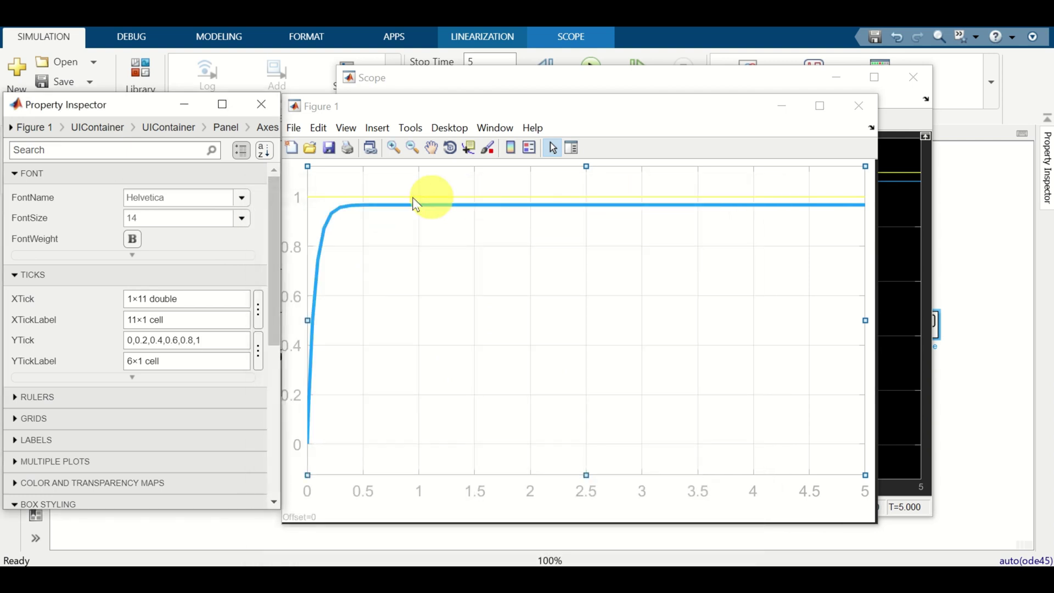
# Step: Give the yellow step line LineWidth 3 and change its colour to magenta
pyautogui.click(326, 198)
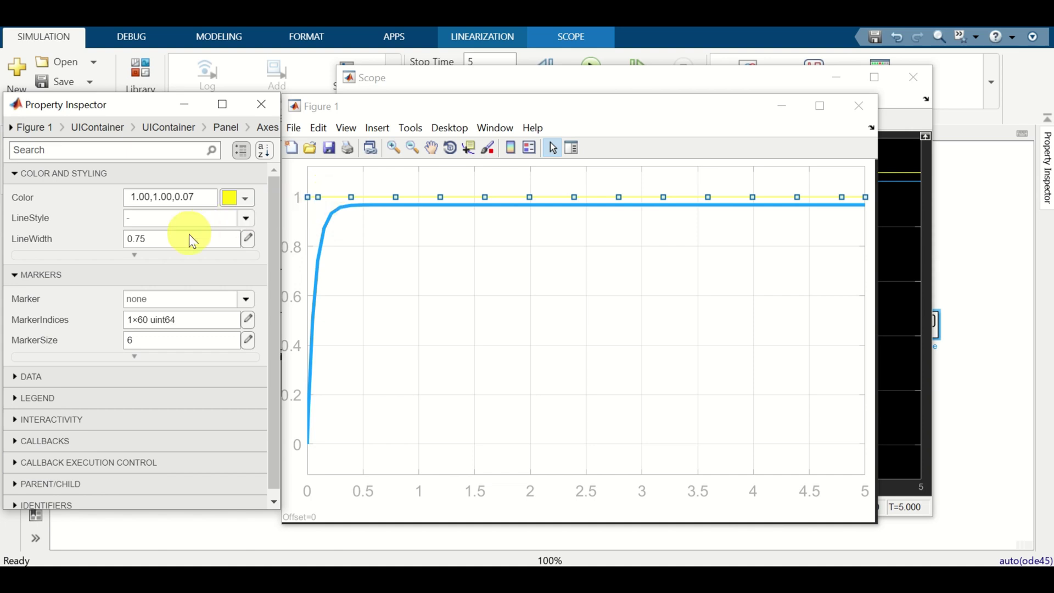
pyautogui.click(227, 241)
pyautogui.write('3')
pyautogui.press('Return')
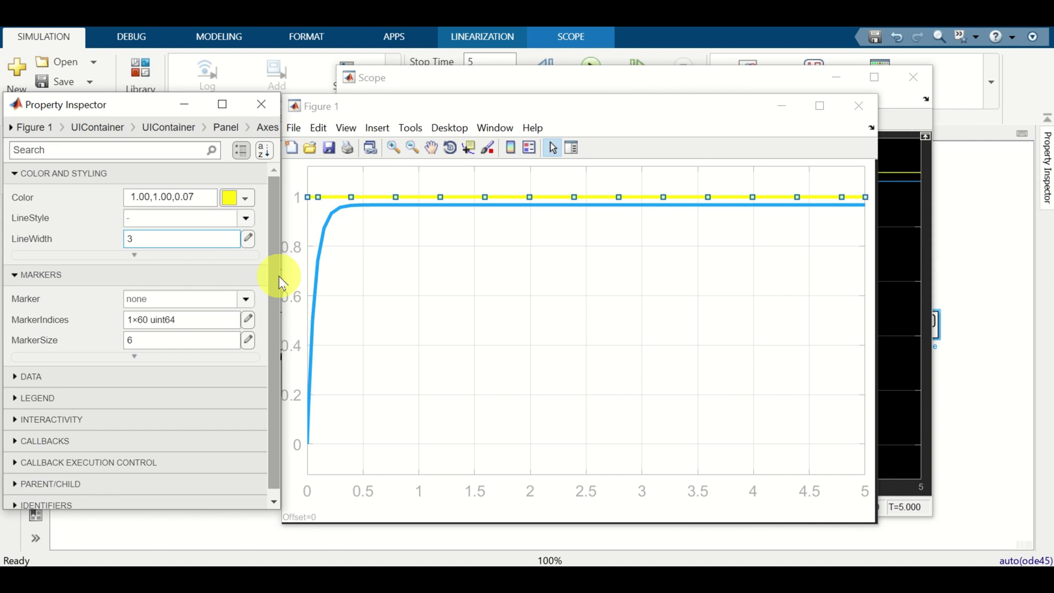
pyautogui.click(233, 207)
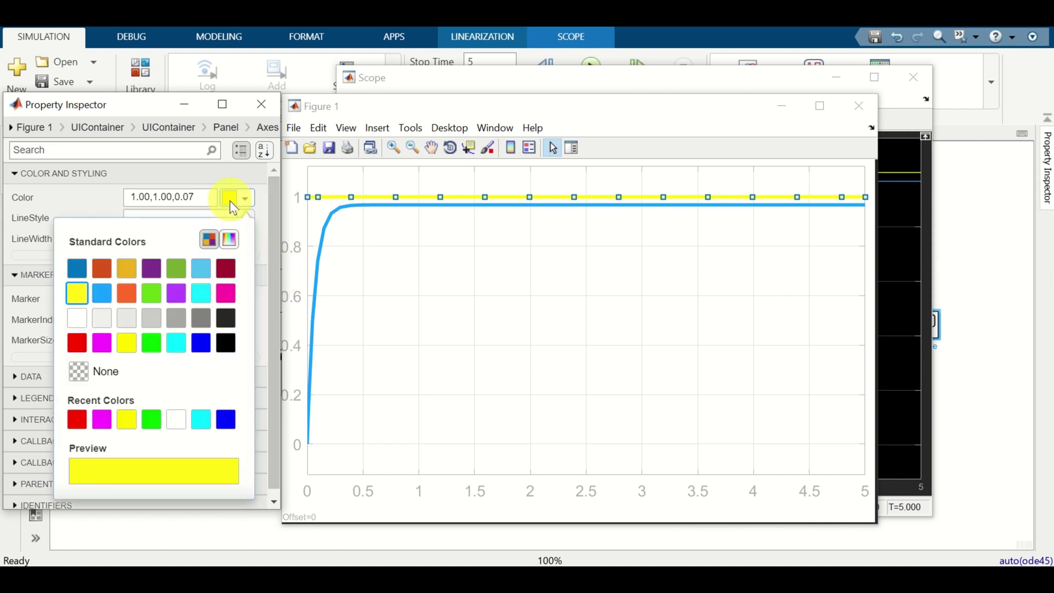
pyautogui.click(102, 426)
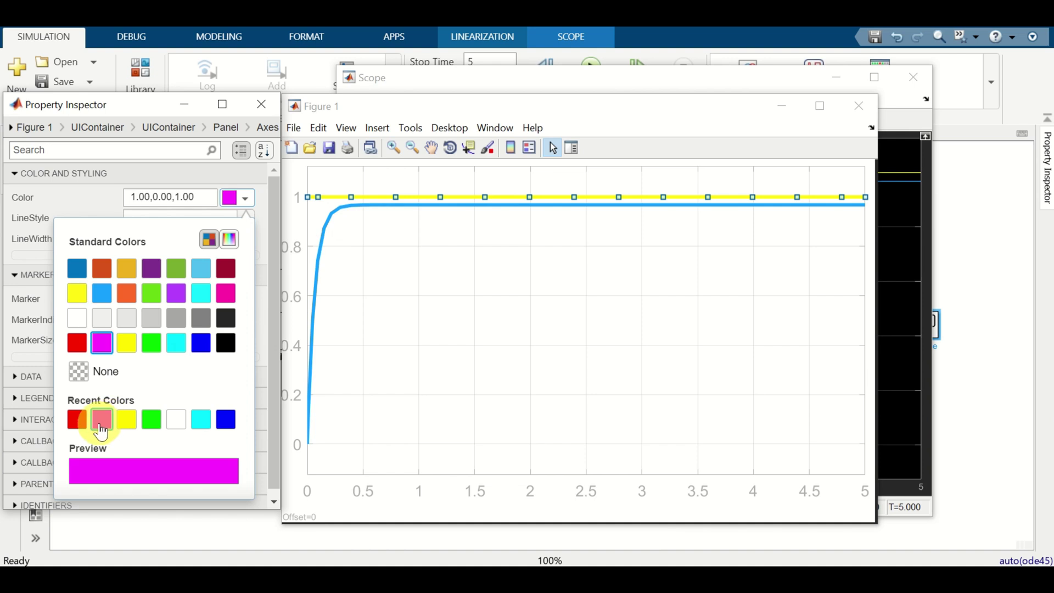
pyautogui.click(489, 344)
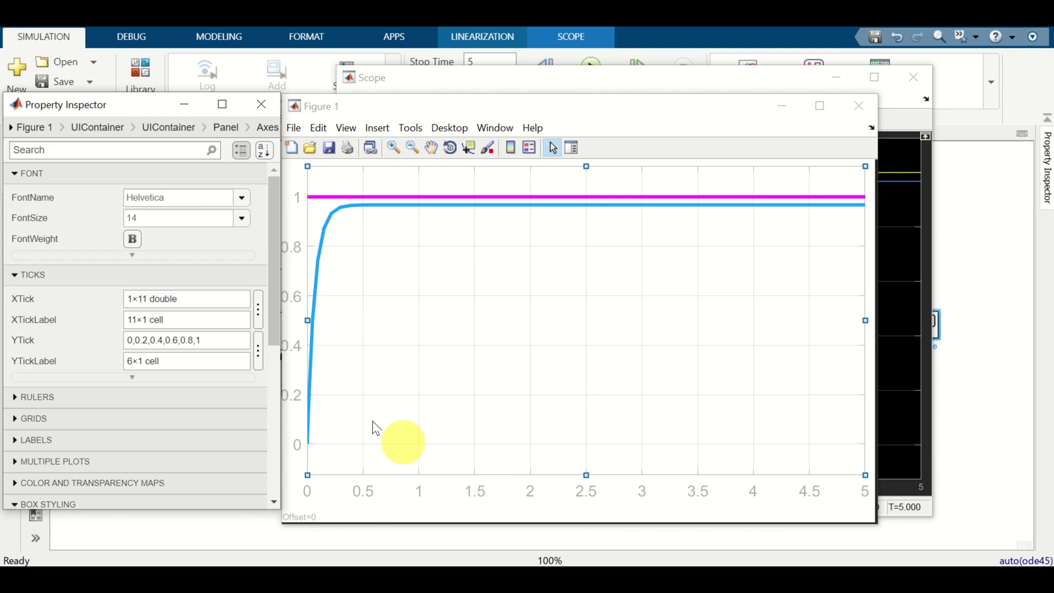
# Step: In the Rulers properties, set the axes XColor and YColor to blue
pyautogui.click(301, 309)
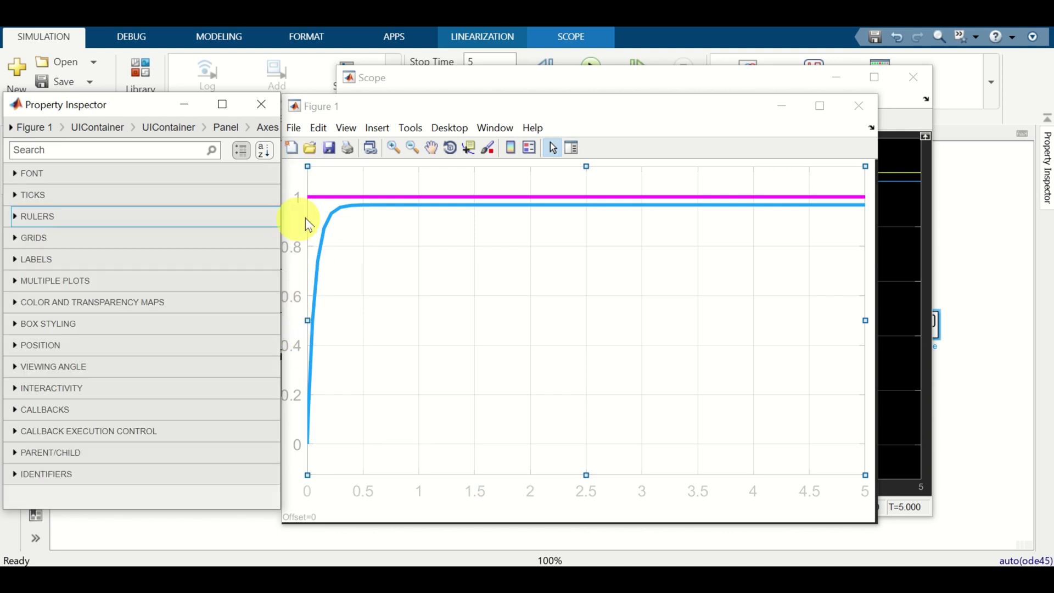
pyautogui.click(552, 148)
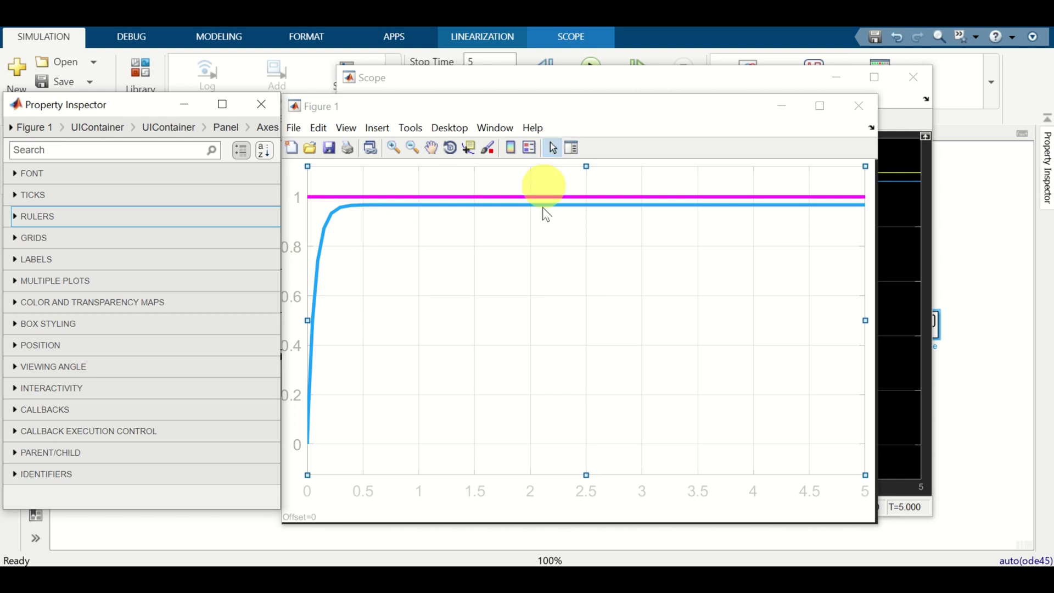
pyautogui.click(536, 294)
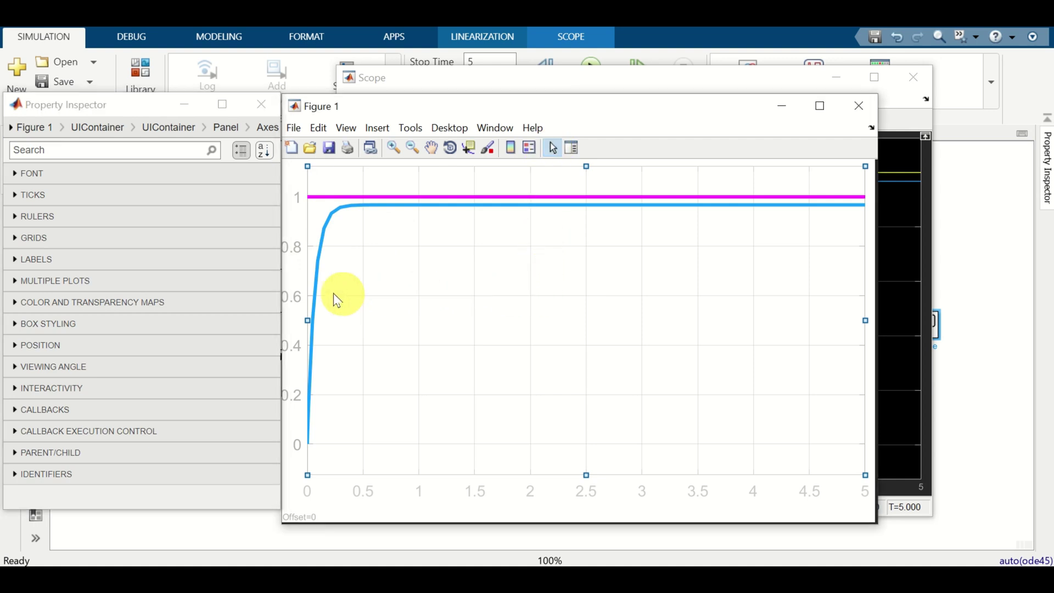
pyautogui.click(53, 223)
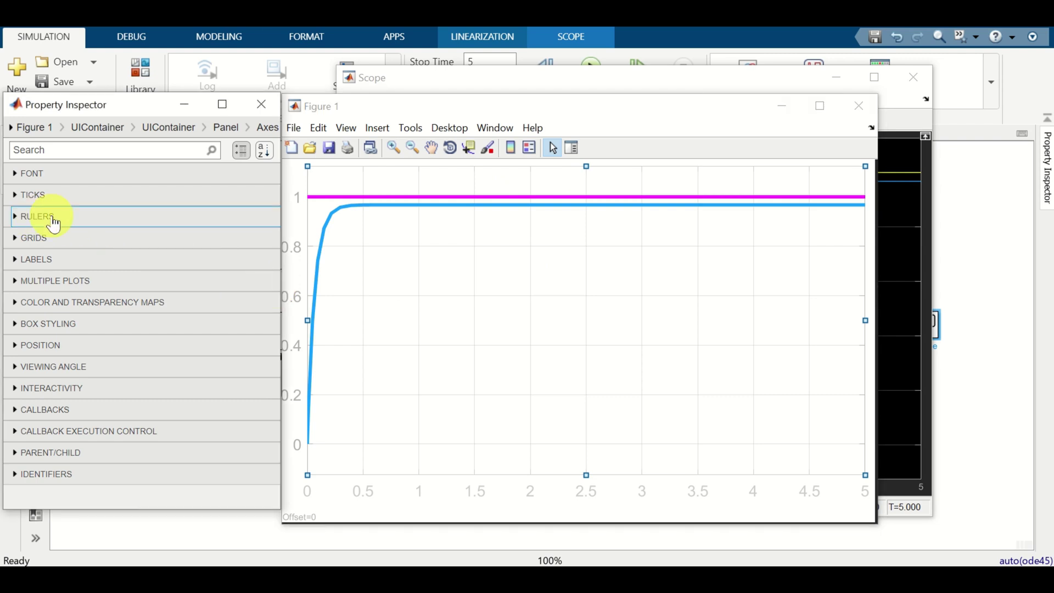
pyautogui.click(53, 223)
pyautogui.scroll(-4, 126, 242)
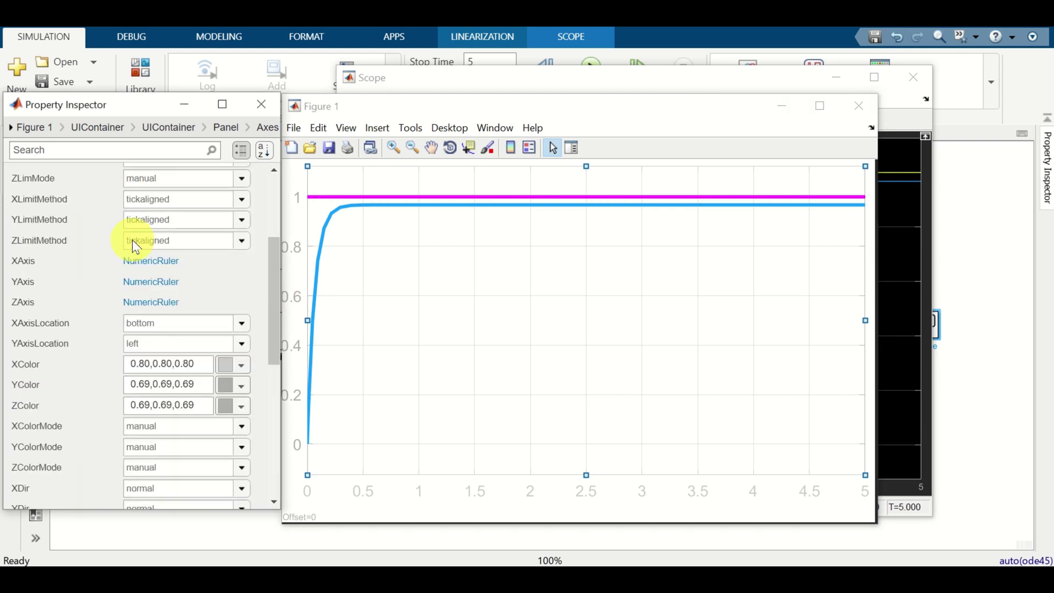
pyautogui.scroll(-4, 133, 240)
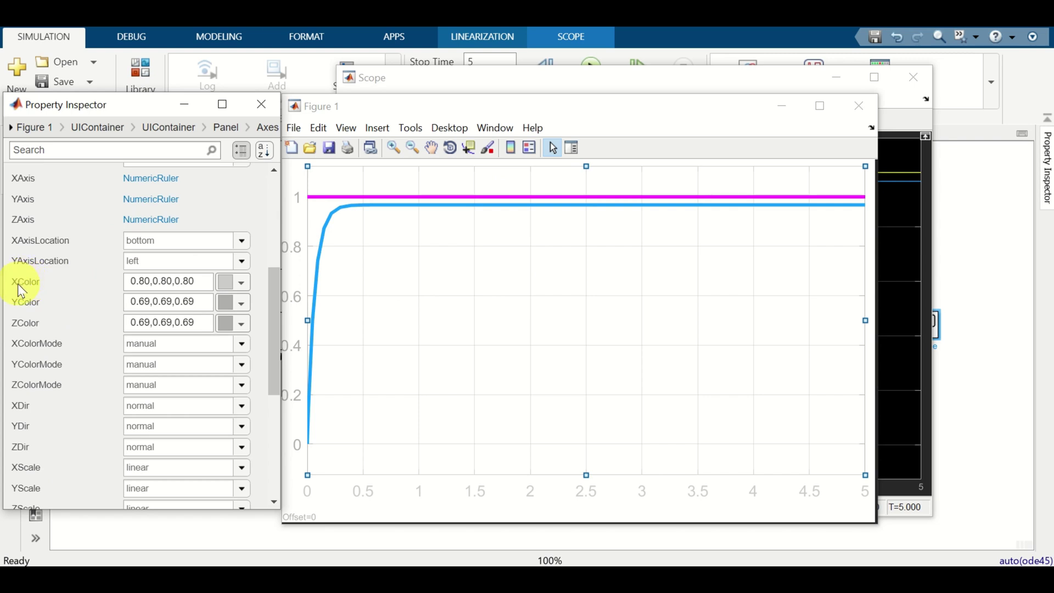
pyautogui.click(227, 285)
pyautogui.click(52, 343)
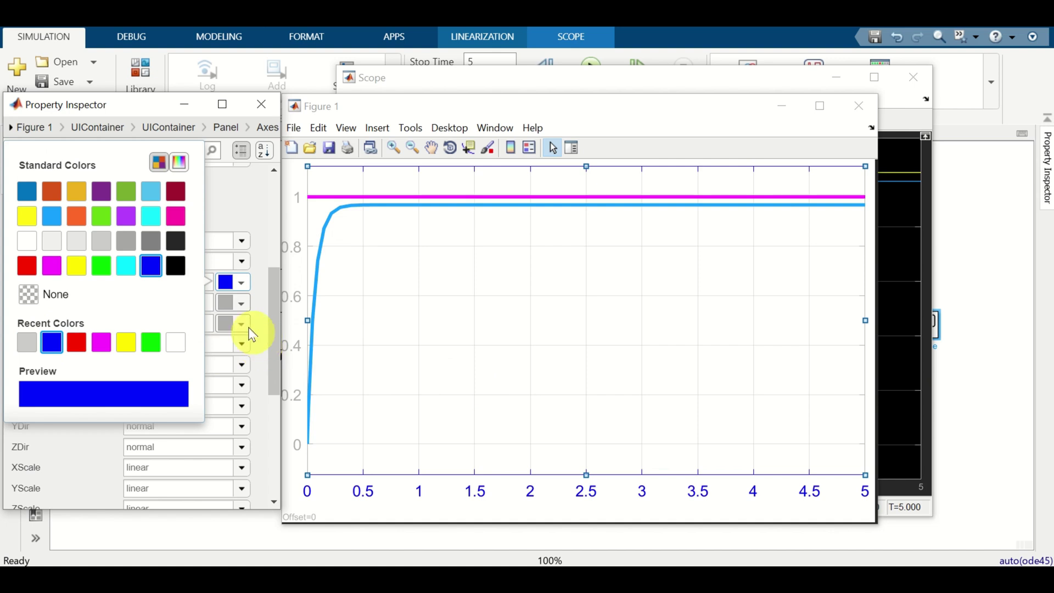
pyautogui.click(229, 303)
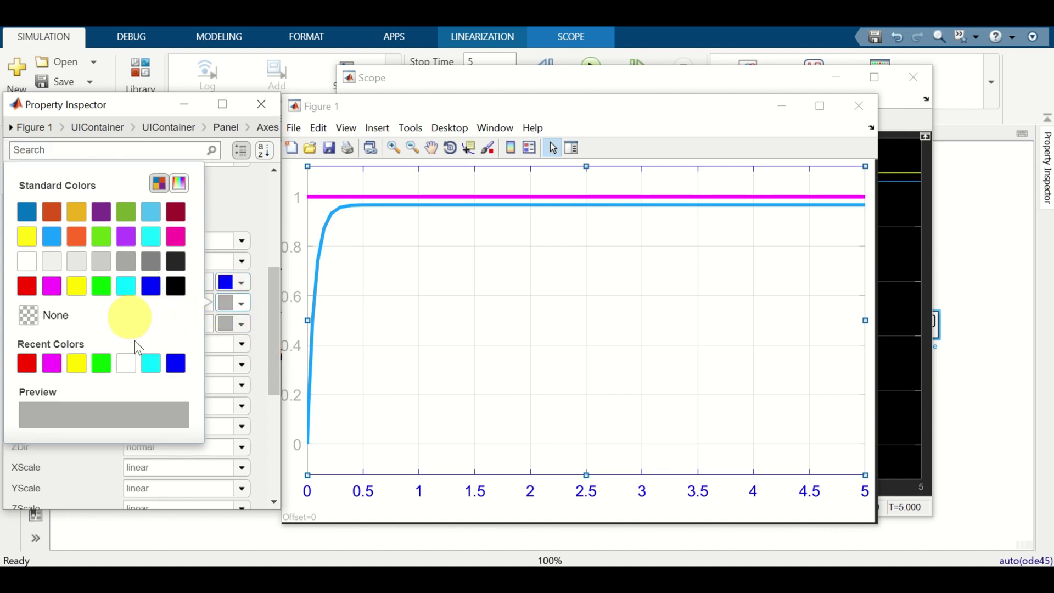
pyautogui.click(176, 363)
pyautogui.click(495, 387)
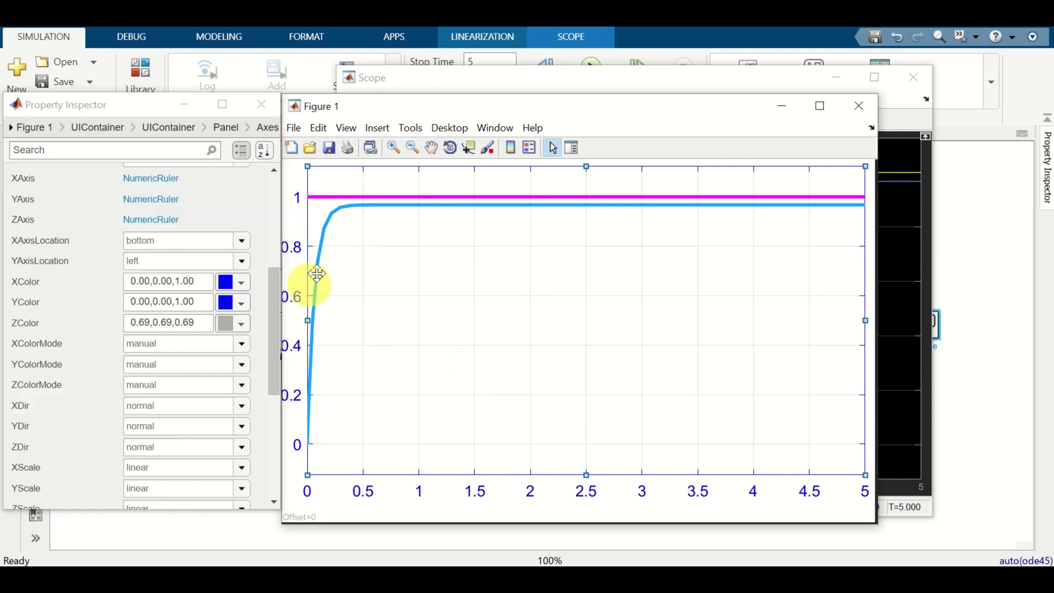
# Step: Move and widen Figure 1, then pull the axes' left and top edges inward
pyautogui.moveTo(415, 108); pyautogui.dragTo(444, 94)
pyautogui.moveTo(308, 195); pyautogui.dragTo(300, 195)
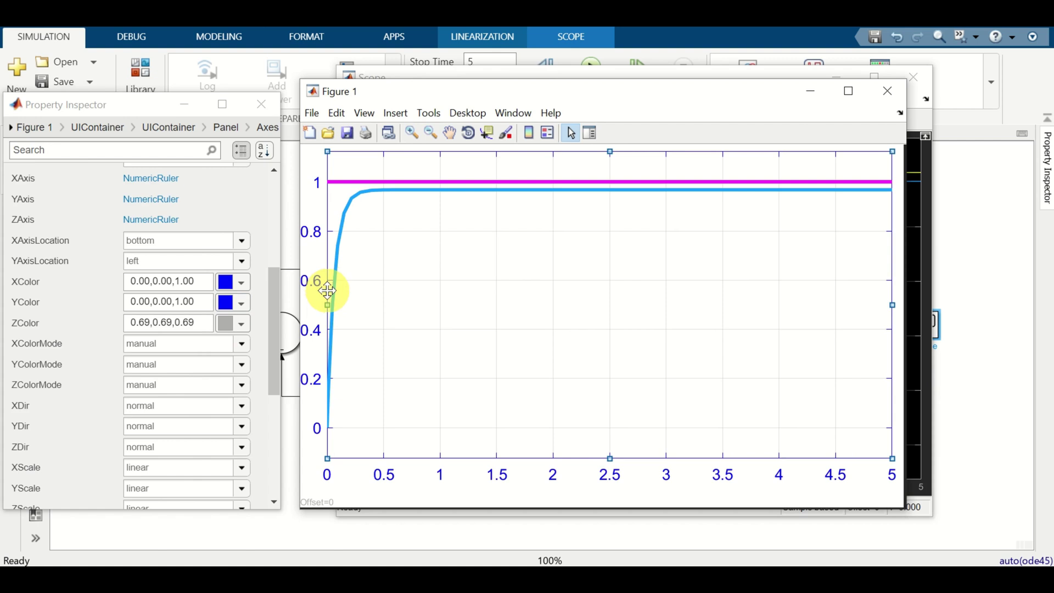
pyautogui.moveTo(329, 301); pyautogui.dragTo(344, 297)
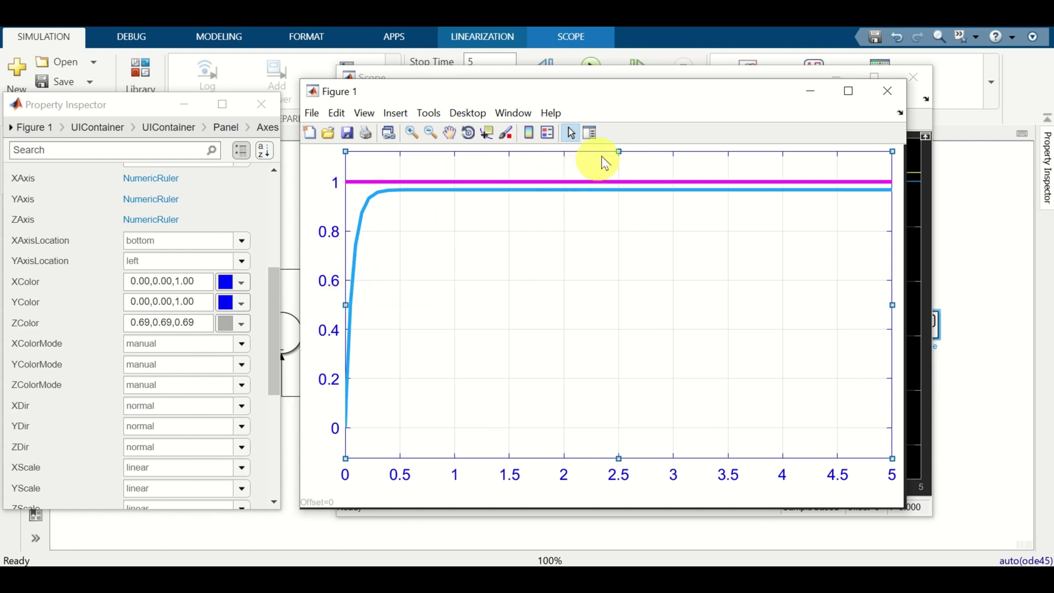
pyautogui.moveTo(618, 151); pyautogui.dragTo(605, 162)
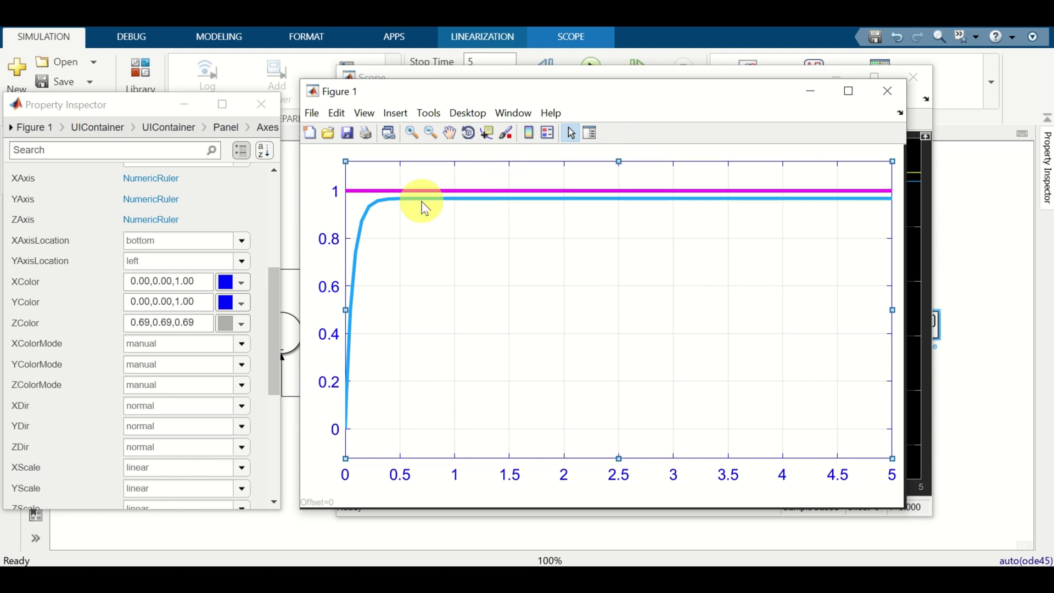
# Step: Insert a Step/Transfer Fcn legend, move it to the plot's lower right, and enlarge it
pyautogui.click(406, 122)
pyautogui.click(415, 202)
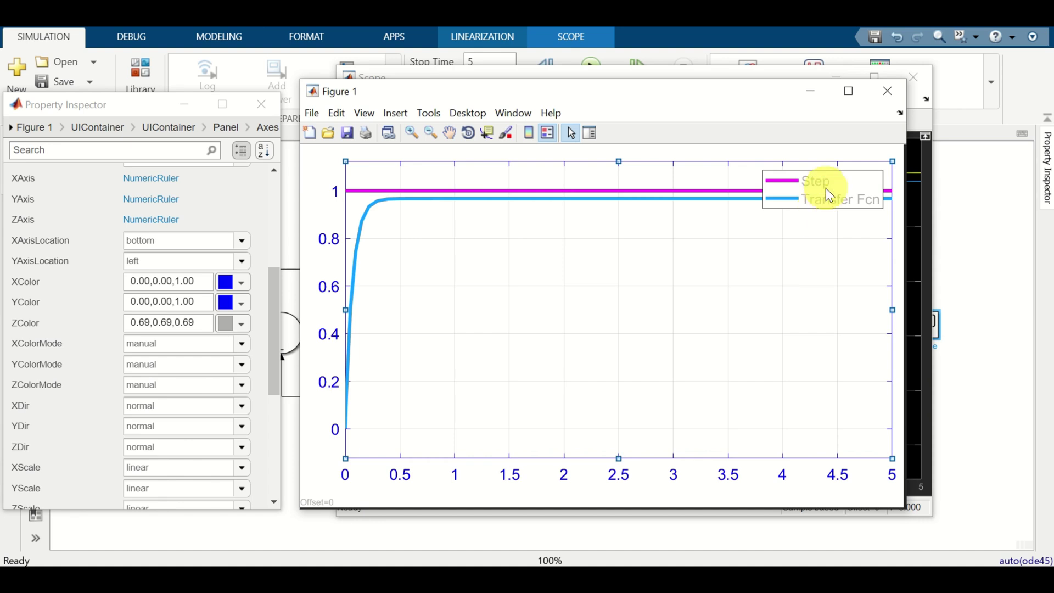
pyautogui.click(812, 192)
pyautogui.moveTo(812, 193); pyautogui.dragTo(802, 409)
pyautogui.moveTo(736, 388); pyautogui.dragTo(711, 371)
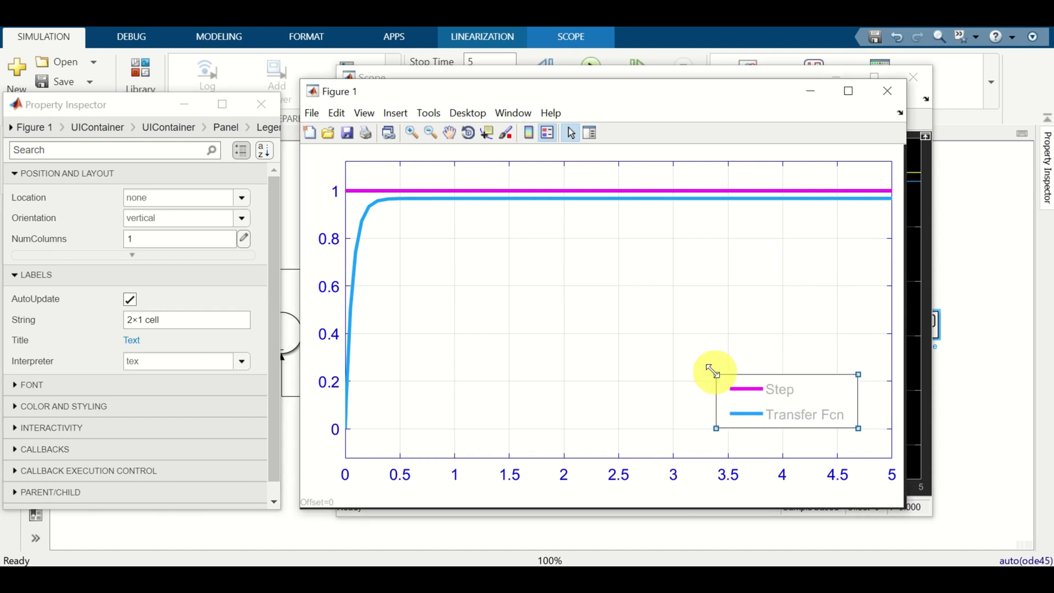